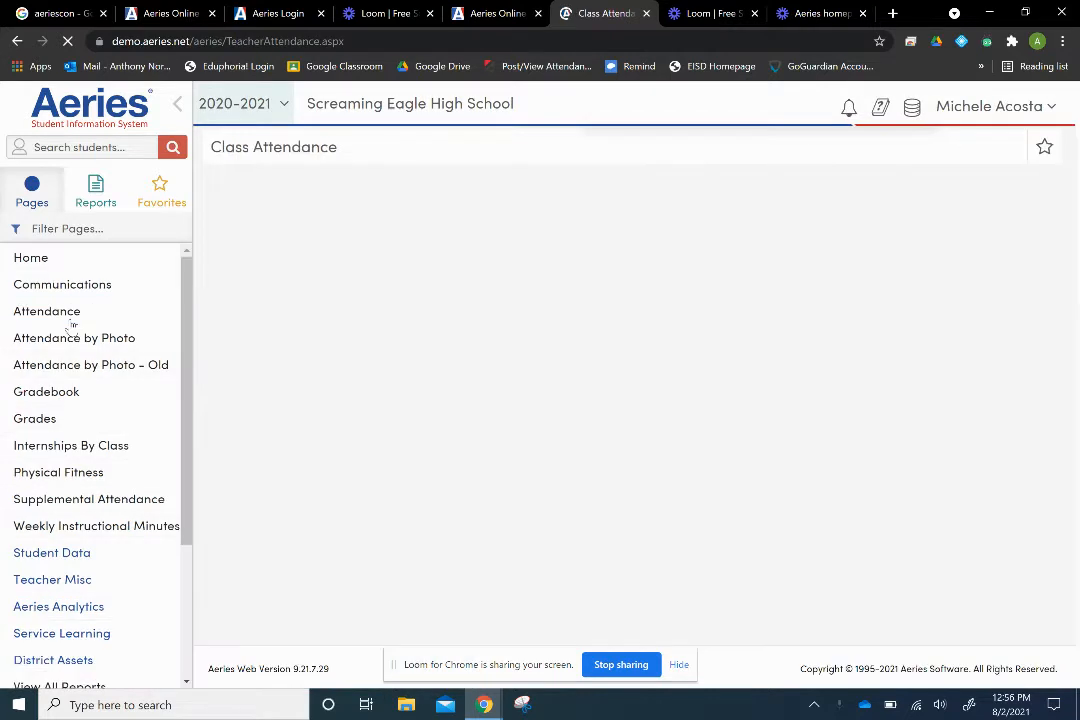
# Step: Try filtering the page list by "grade" and clear the filter
pyautogui.click(90, 228)
pyautogui.write('grade')
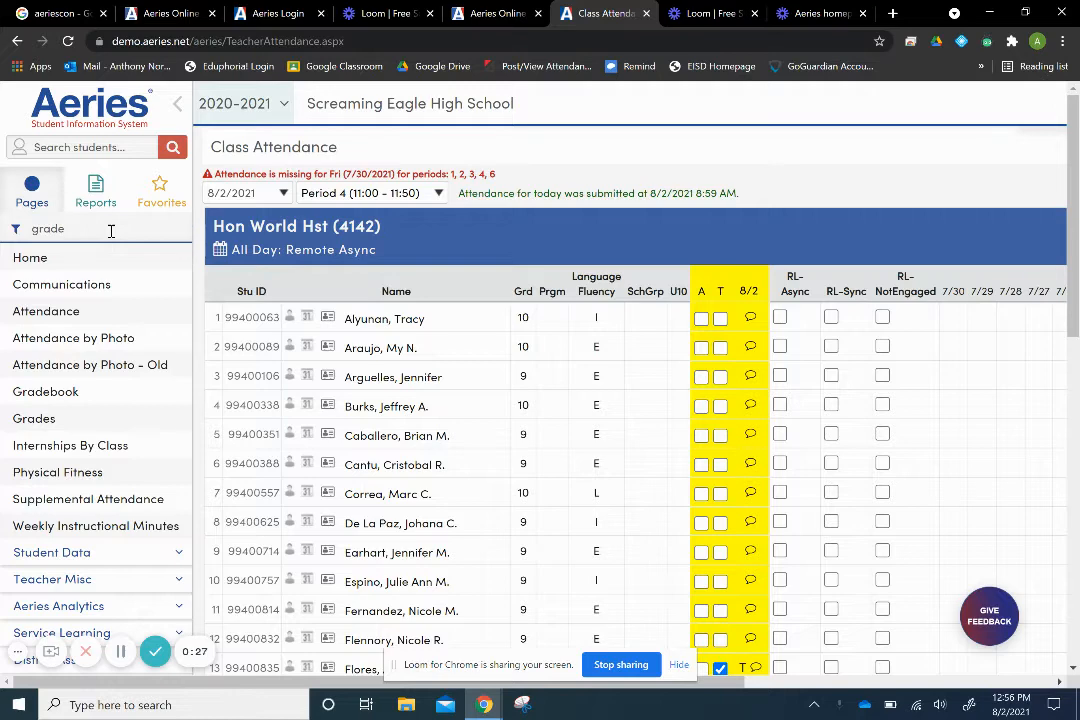
pyautogui.write('nwrughregh')
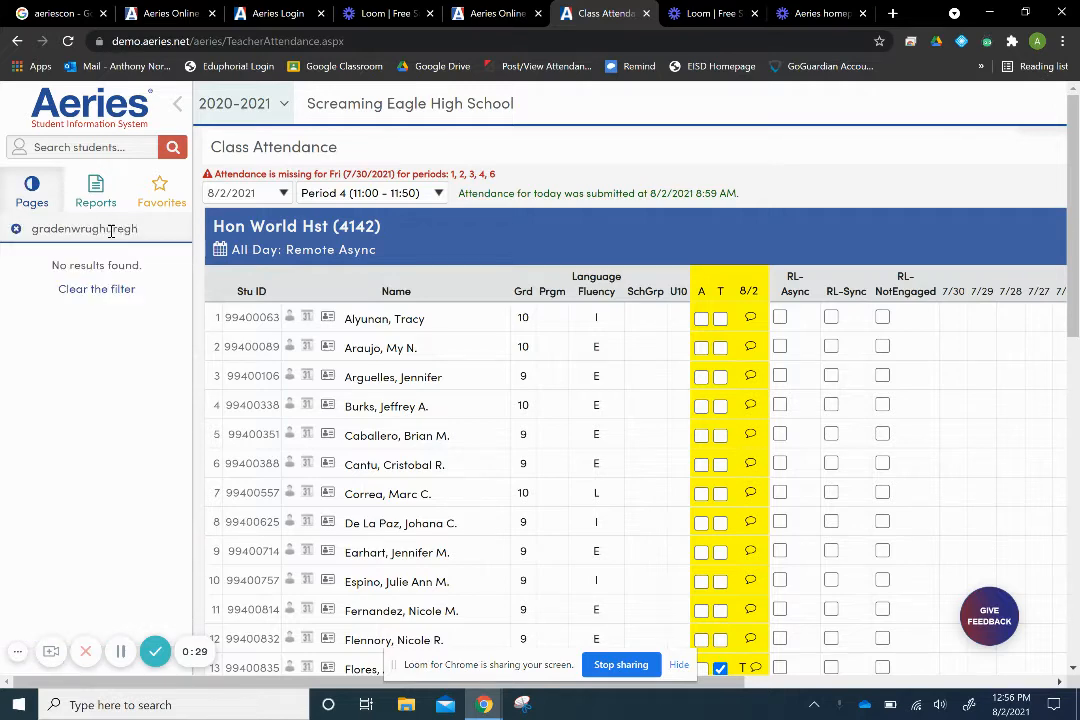
pyautogui.press('BackSpace')
pyautogui.press('BackSpace')
pyautogui.press('BackSpace')
pyautogui.press('BackSpace')
pyautogui.press('BackSpace')
pyautogui.press('BackSpace')
pyautogui.press('BackSpace')
pyautogui.press('BackSpace')
pyautogui.press('BackSpace')
pyautogui.press('BackSpace')
pyautogui.press('BackSpace')
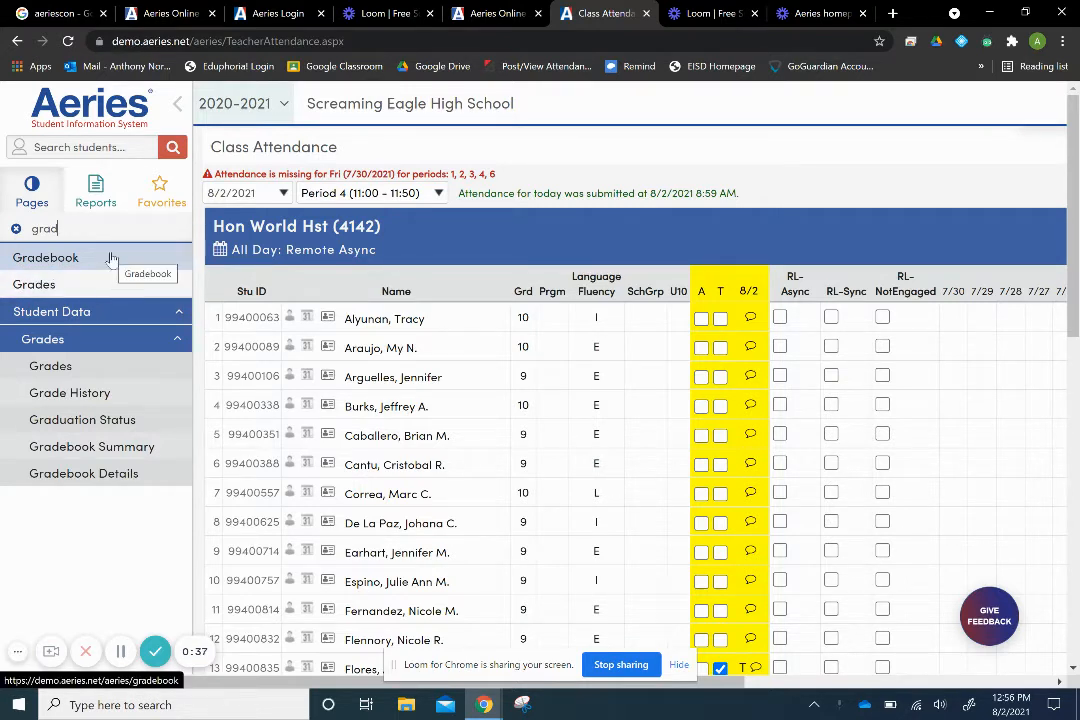
pyautogui.press('BackSpace')
pyautogui.press('BackSpace')
pyautogui.press('BackSpace')
pyautogui.press('BackSpace')
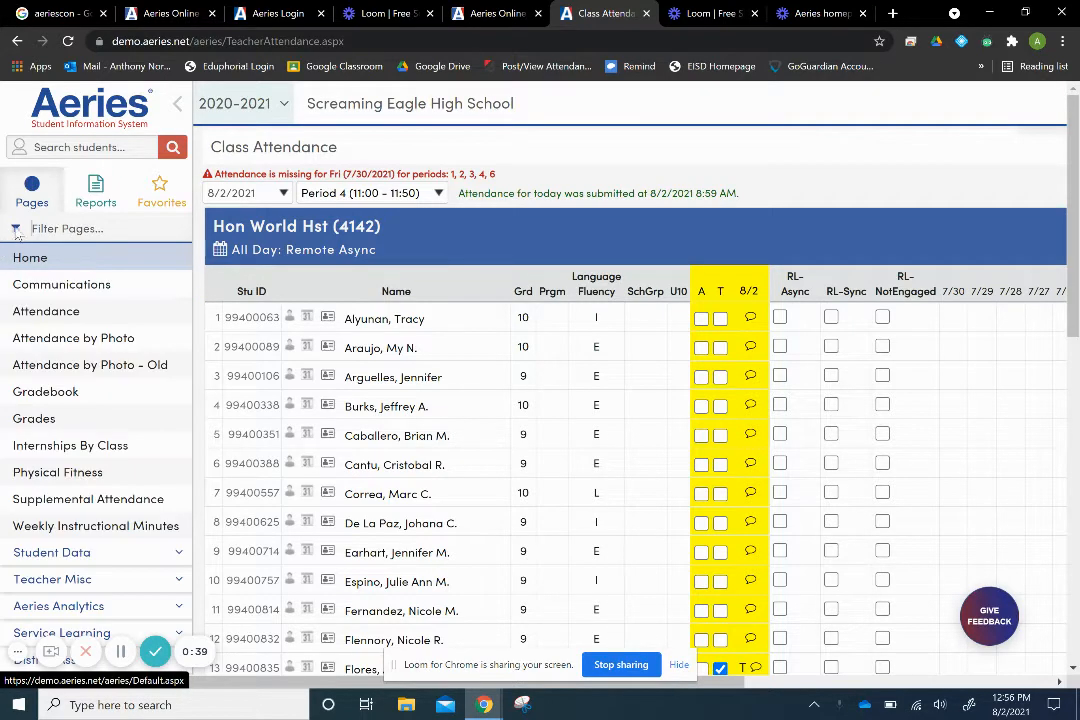
# Step: Open the Gradebook page and start mass adding gradebooks
pyautogui.click(98, 400)
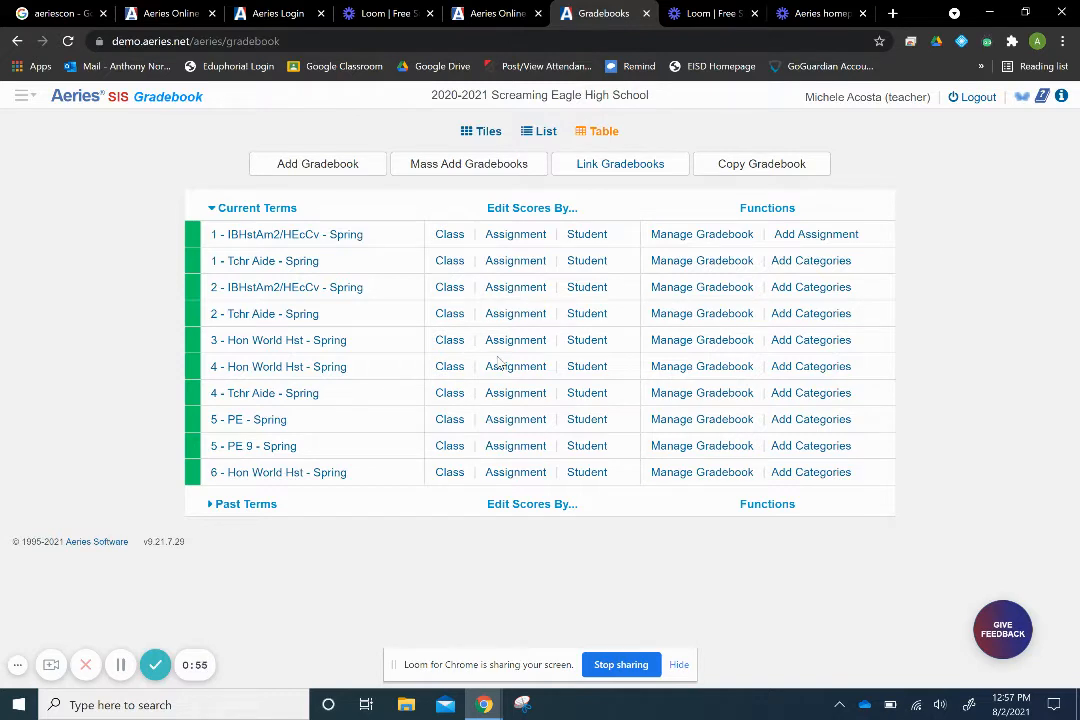
pyautogui.click(122, 670)
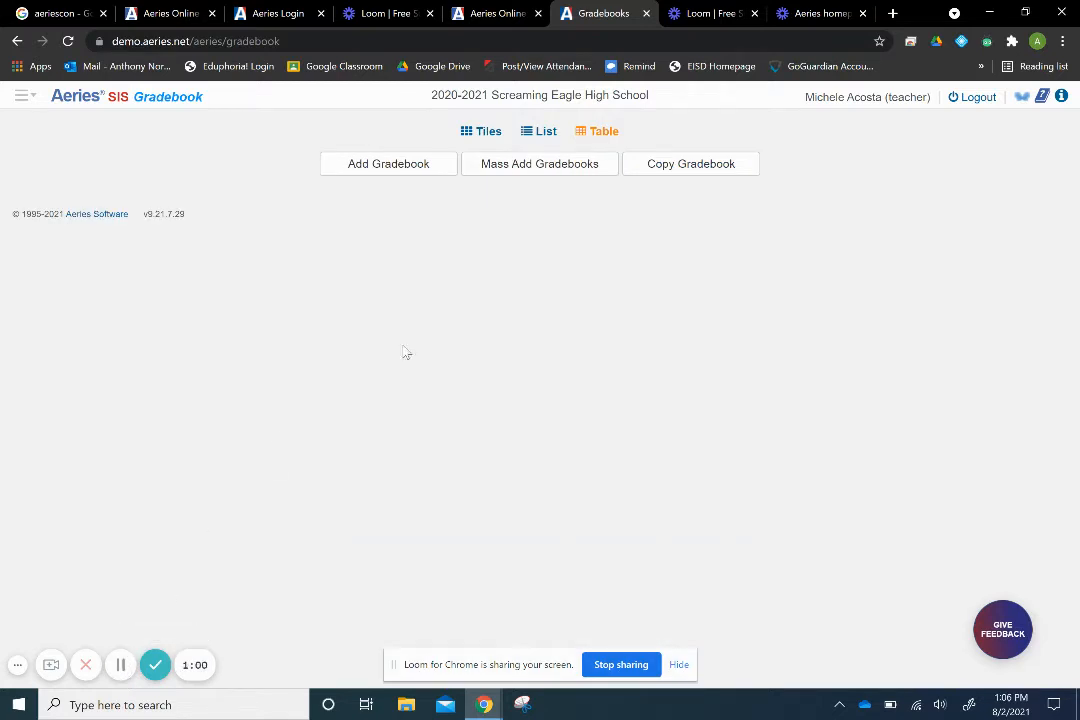
pyautogui.click(557, 163)
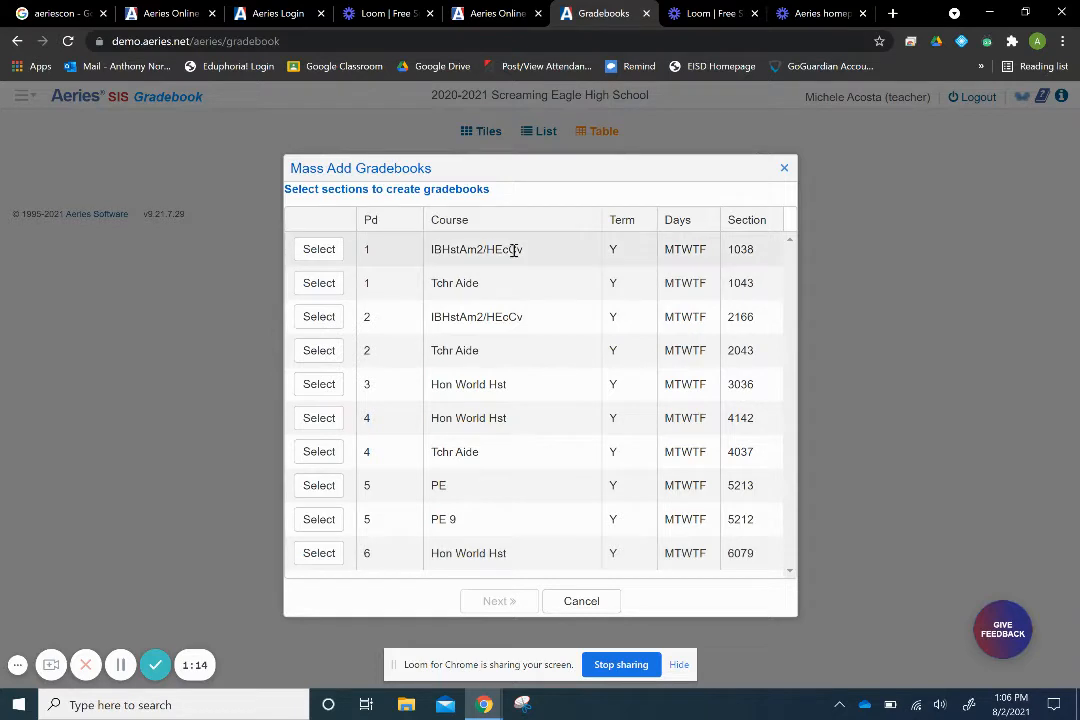
# Step: Choose all ten sections, from periods 1 through 6, for the new gradebooks and continue to the term selection
pyautogui.click(330, 248)
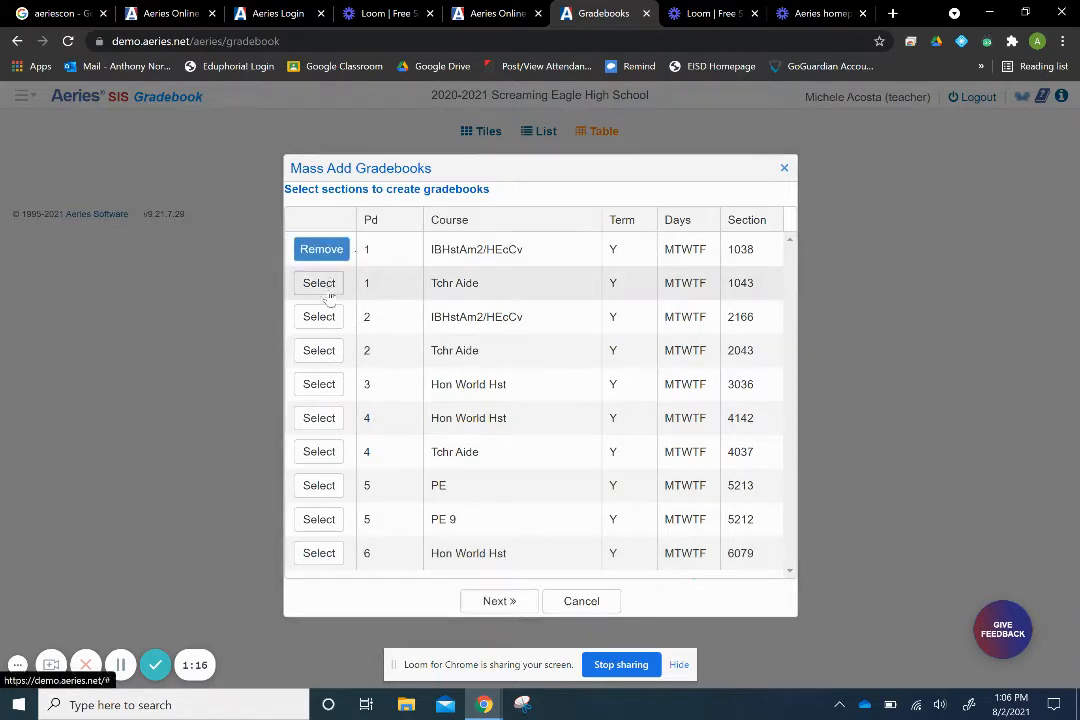
pyautogui.click(325, 289)
pyautogui.click(325, 318)
pyautogui.click(325, 352)
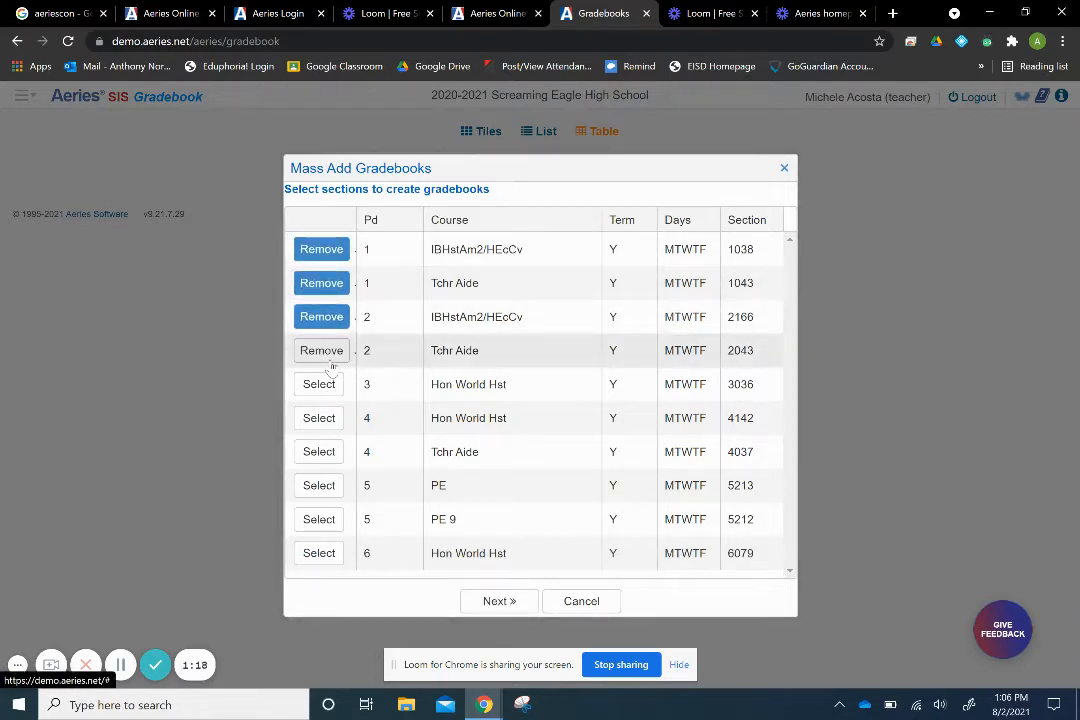
pyautogui.click(322, 388)
pyautogui.click(322, 420)
pyautogui.click(321, 452)
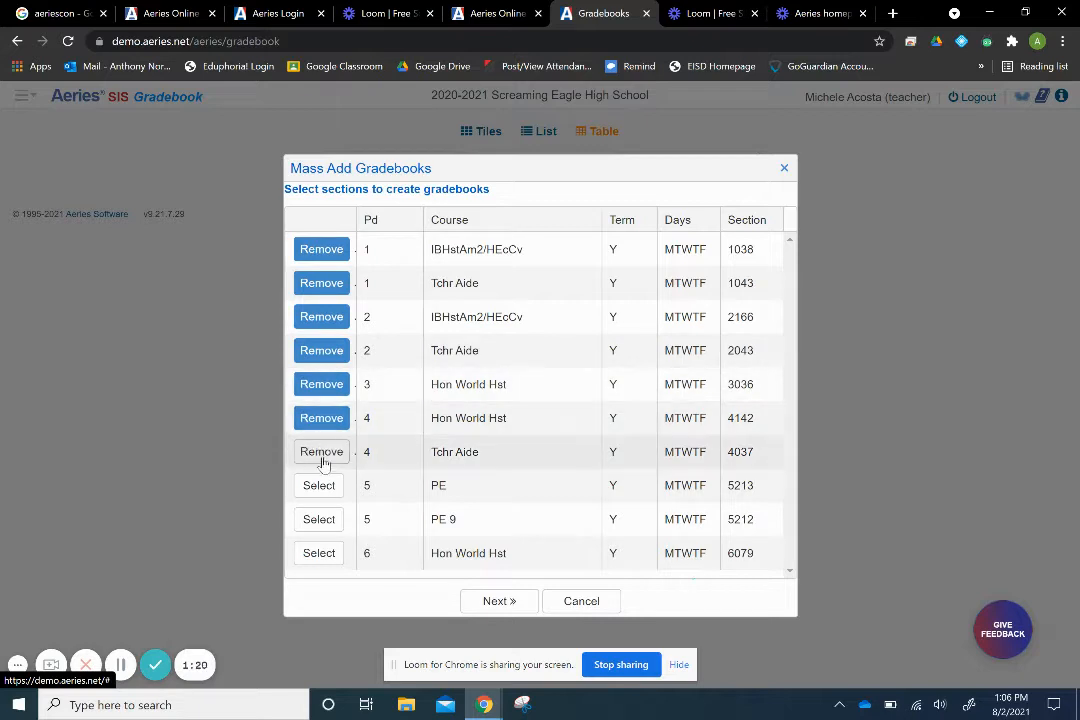
pyautogui.click(322, 490)
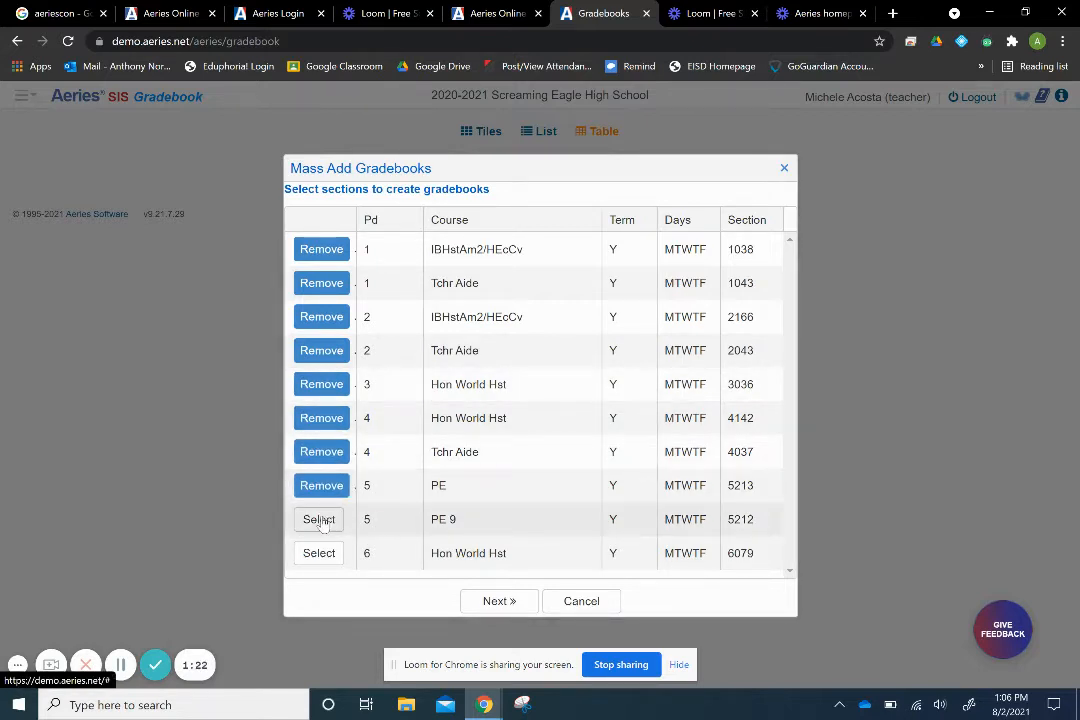
pyautogui.click(321, 522)
pyautogui.click(320, 555)
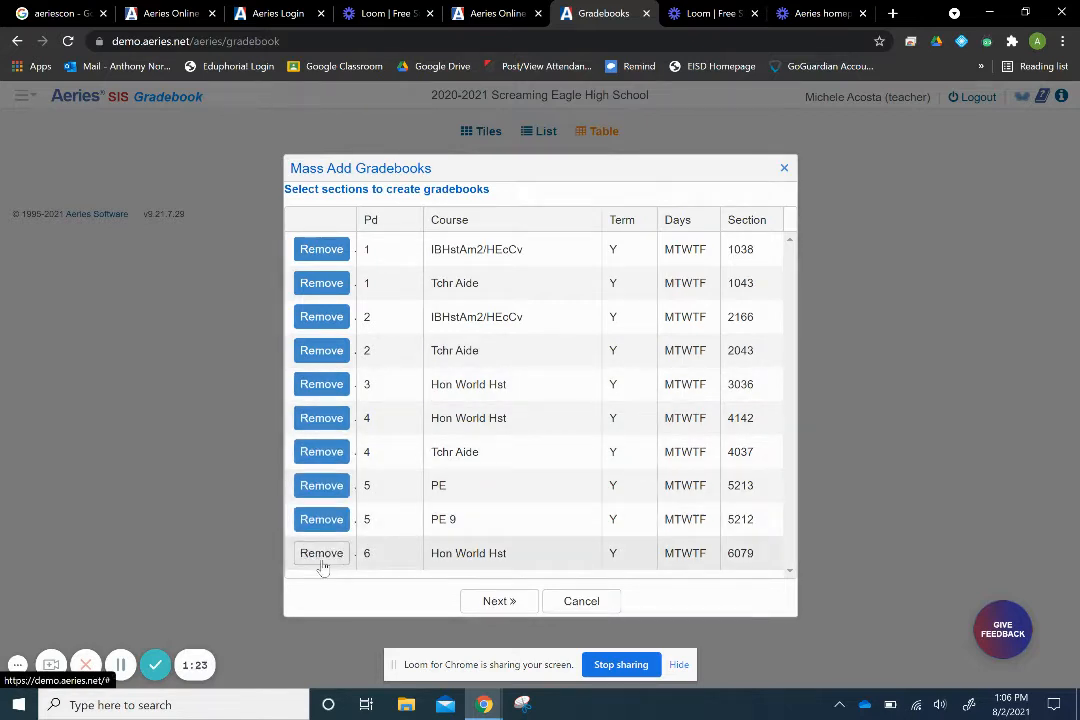
pyautogui.click(497, 601)
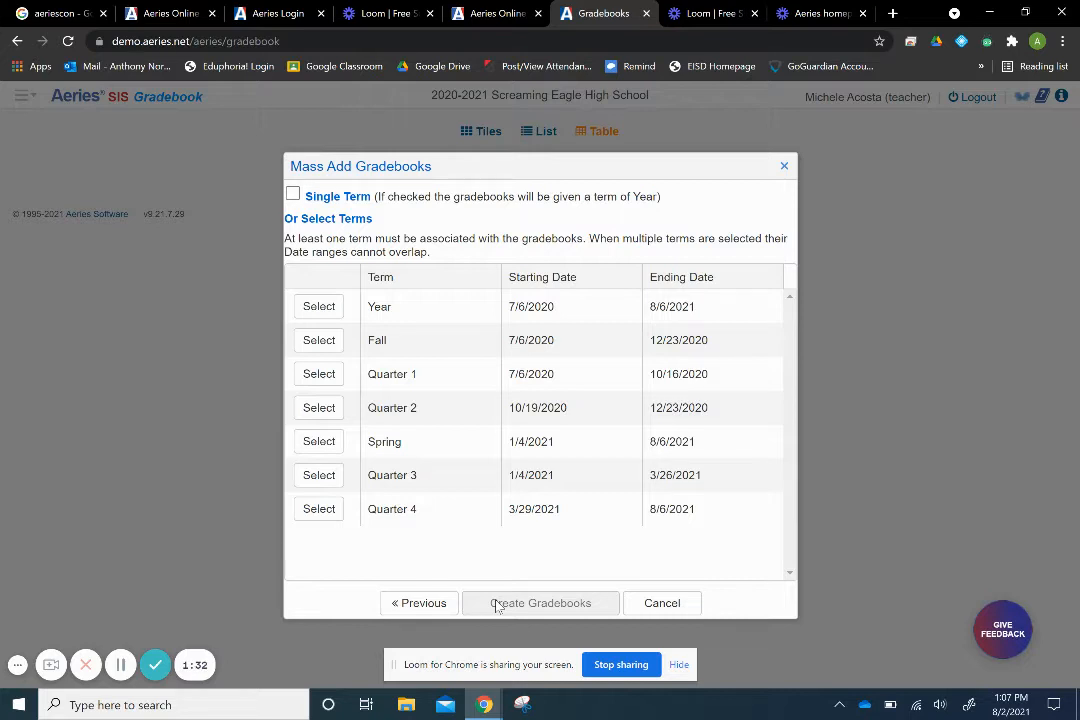
# Step: Assign the Fall and Spring terms to the new gradebooks and create them
pyautogui.click(327, 347)
pyautogui.click(324, 444)
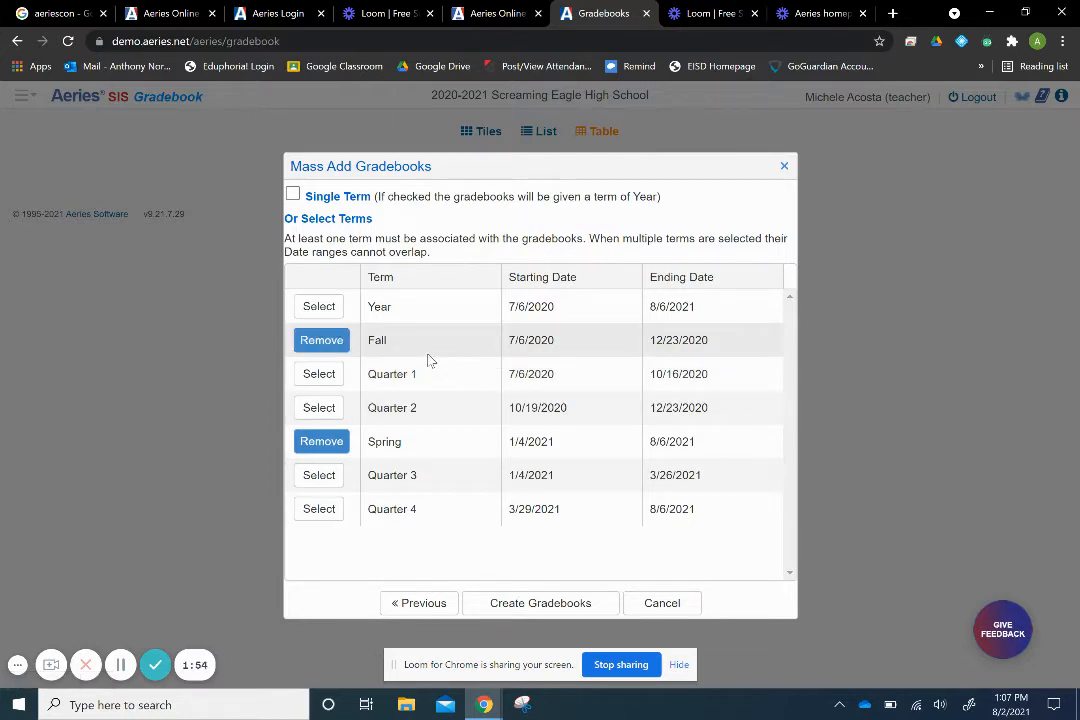
pyautogui.click(558, 605)
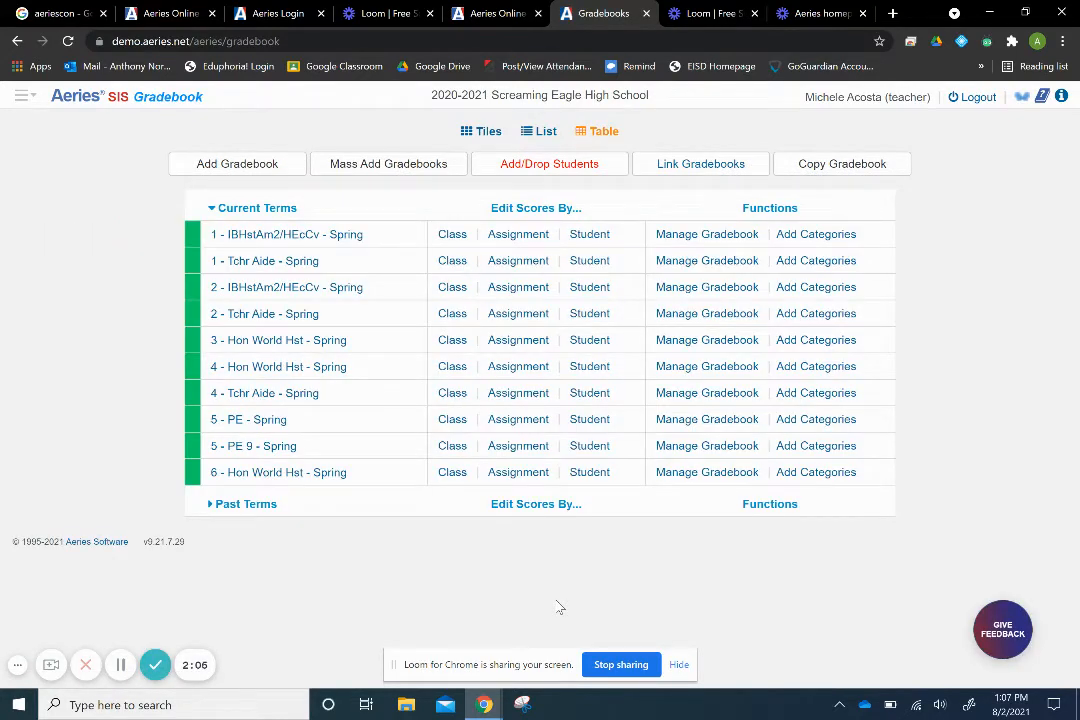
# Step: Open the configuration of the period 1 IBHstAm2/HEcCv gradebook and review its term, section and name settings
pyautogui.click(717, 243)
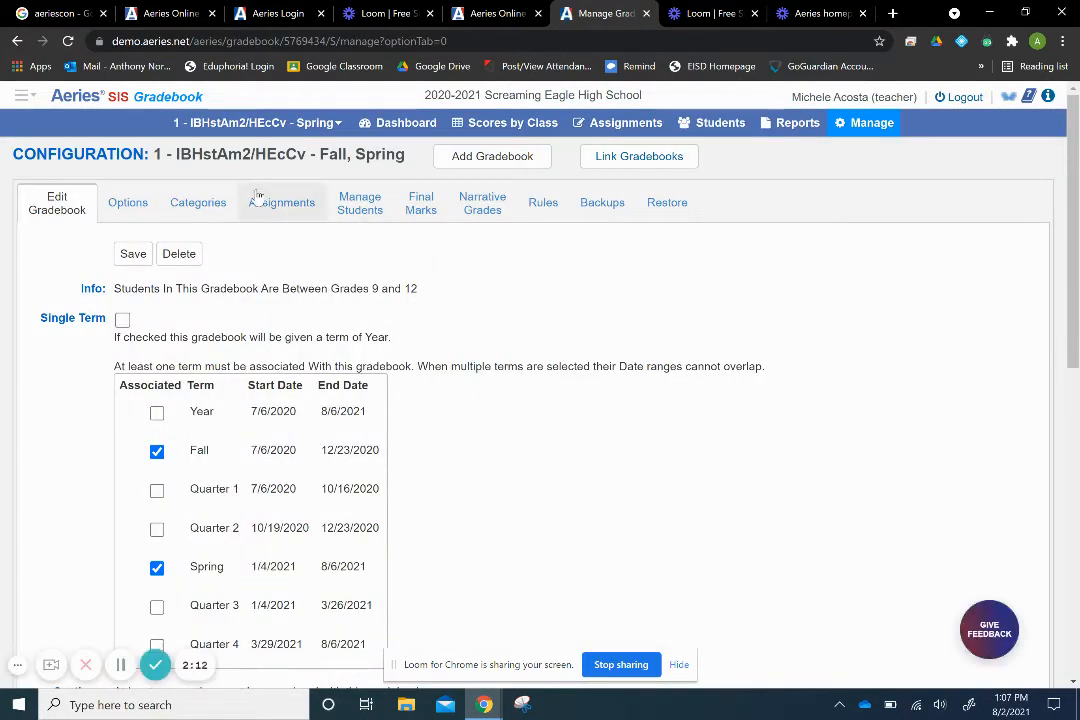
pyautogui.scroll(-7, 443, 361)
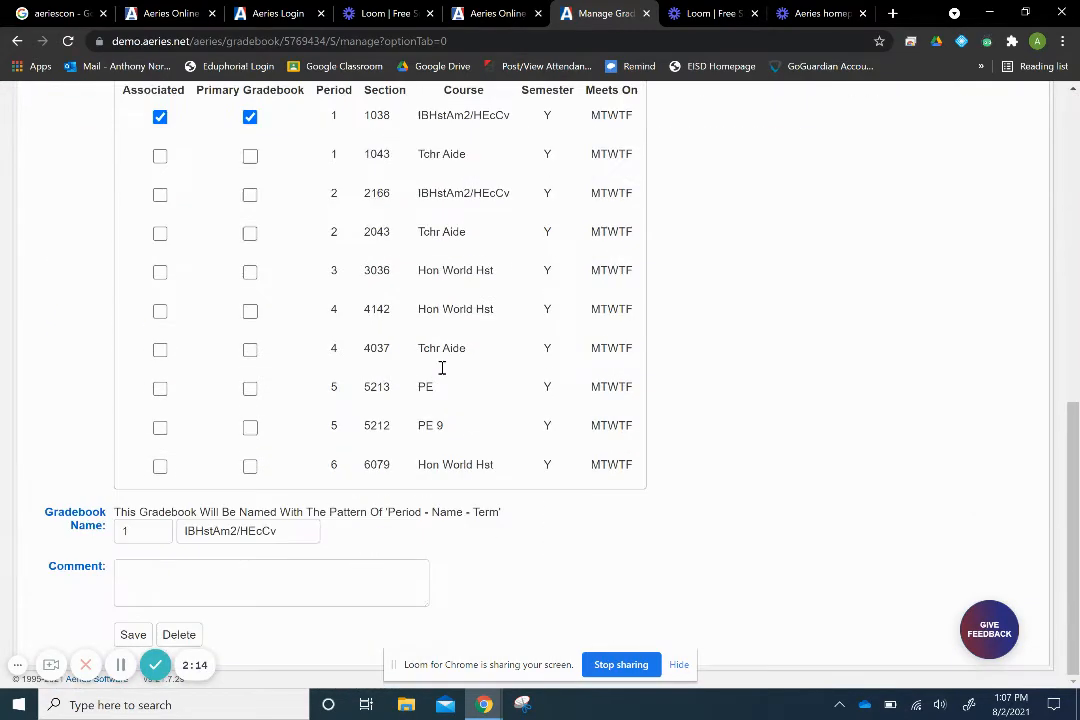
pyautogui.scroll(8, 445, 373)
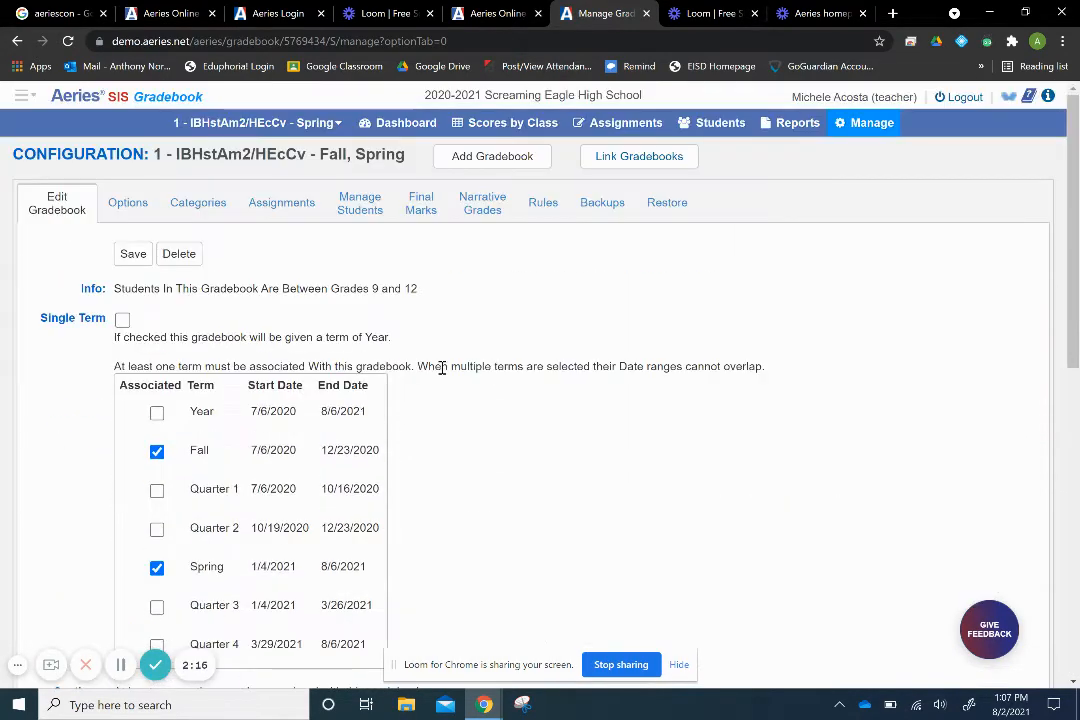
pyautogui.scroll(-8, 441, 368)
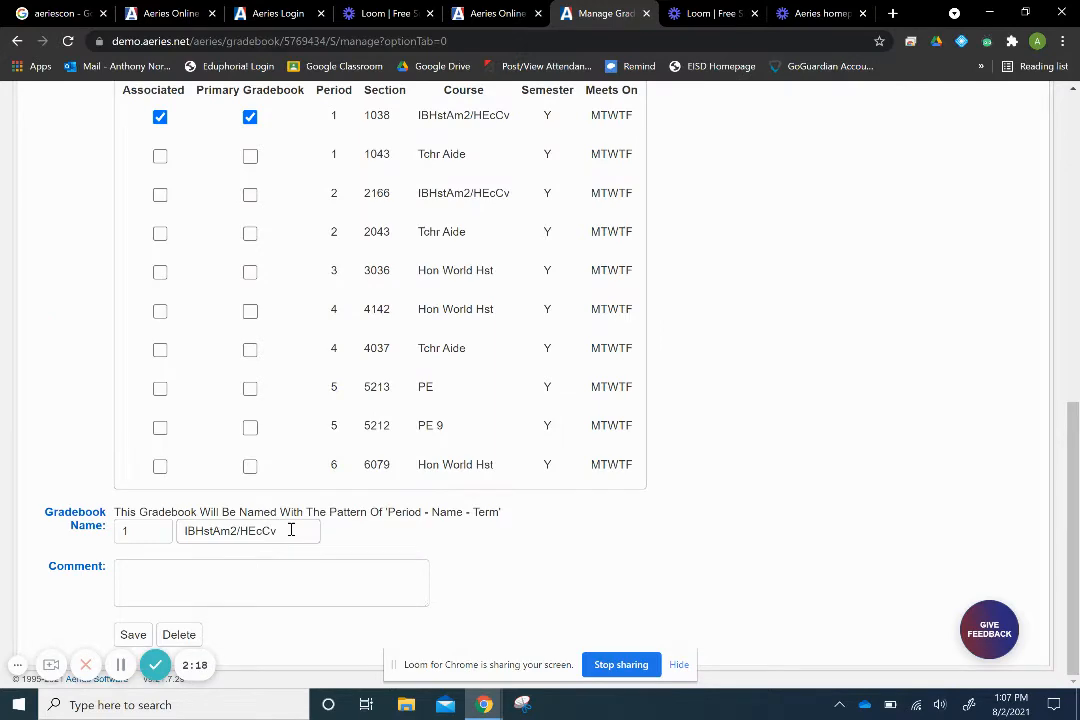
pyautogui.scroll(10, 291, 530)
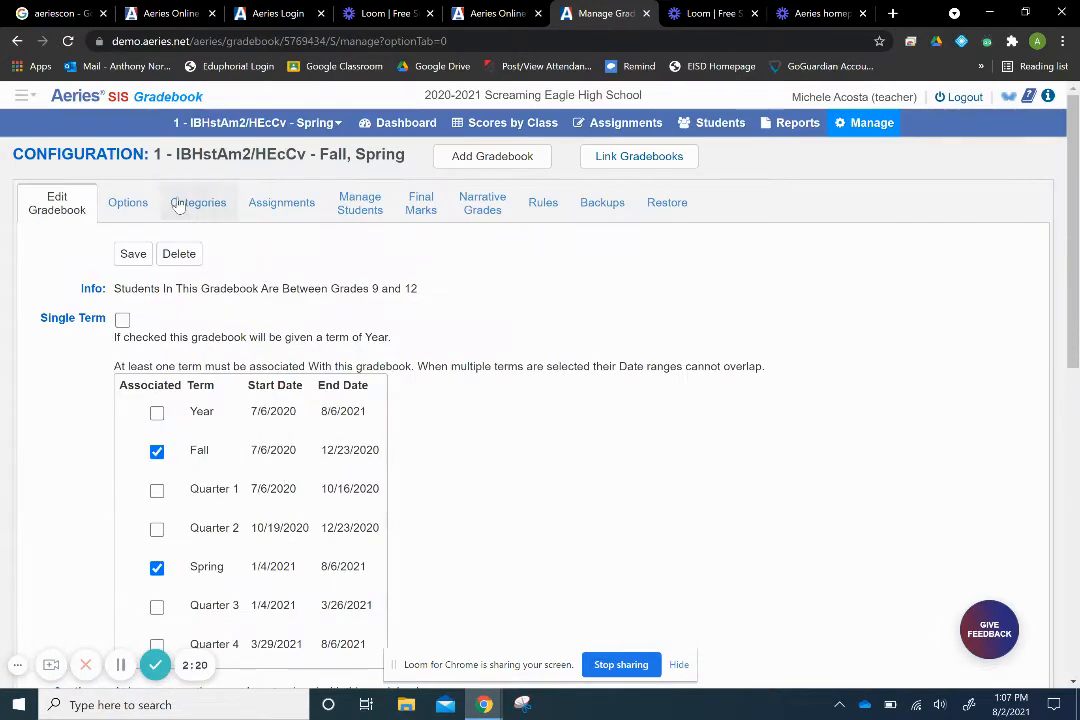
# Step: In the gradebook's options, enable weighting assignment scores by category
pyautogui.click(117, 205)
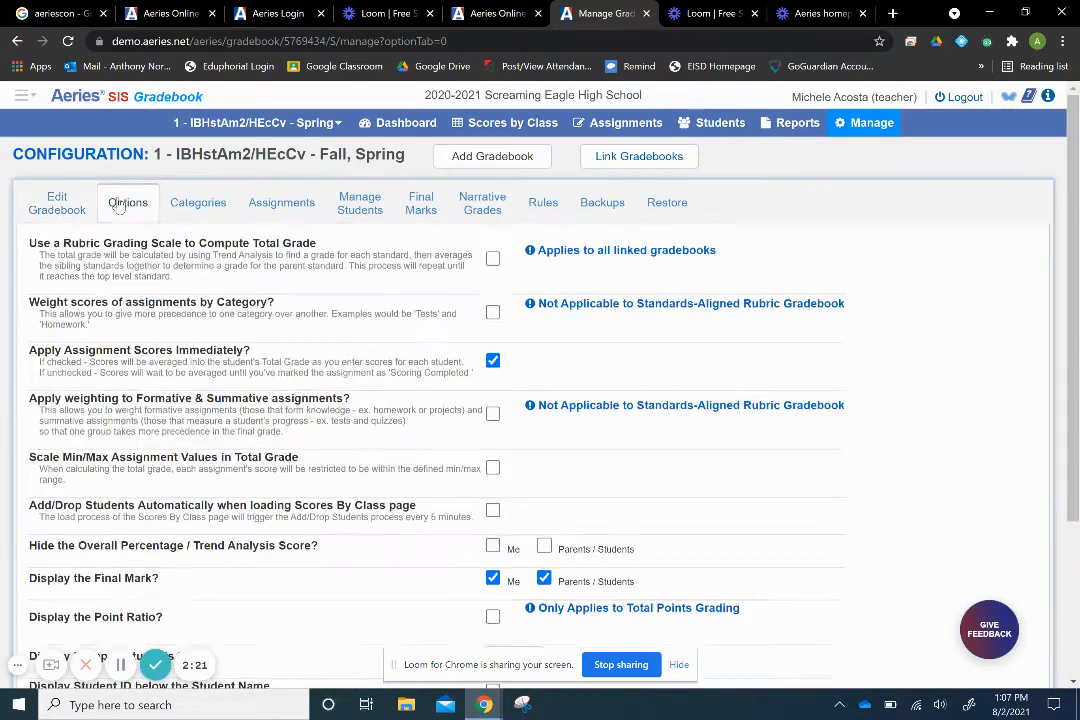
pyautogui.click(493, 313)
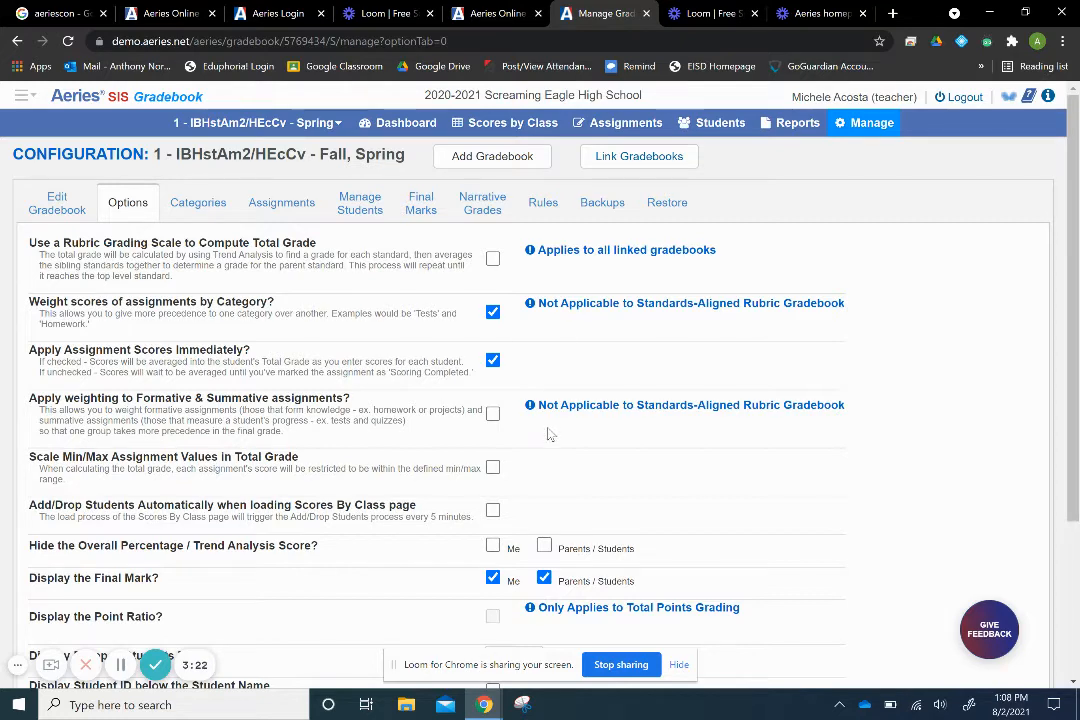
# Step: Try weighting for formative and summative assignments and turn it off again
pyautogui.scroll(-1, 548, 434)
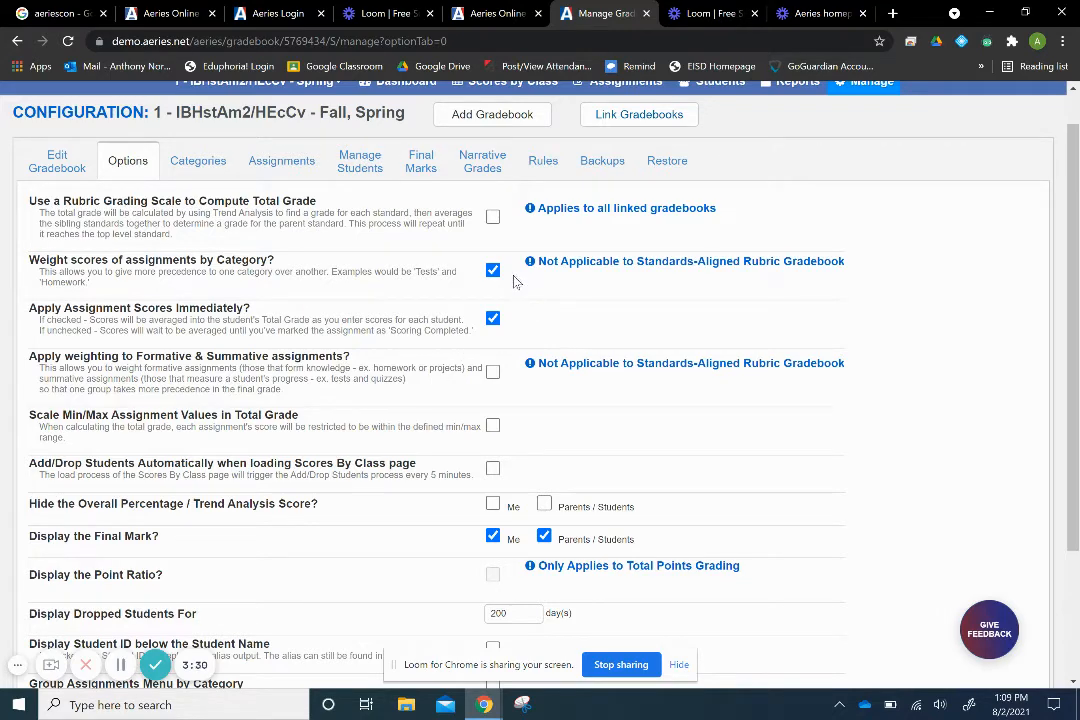
pyautogui.click(492, 372)
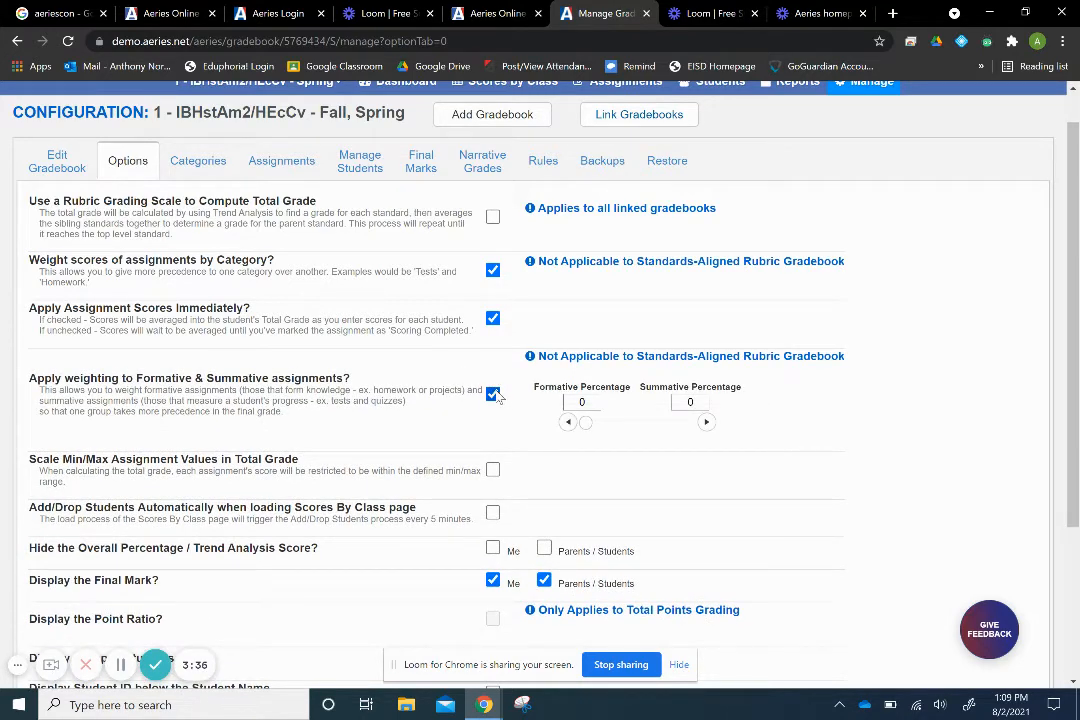
pyautogui.click(493, 394)
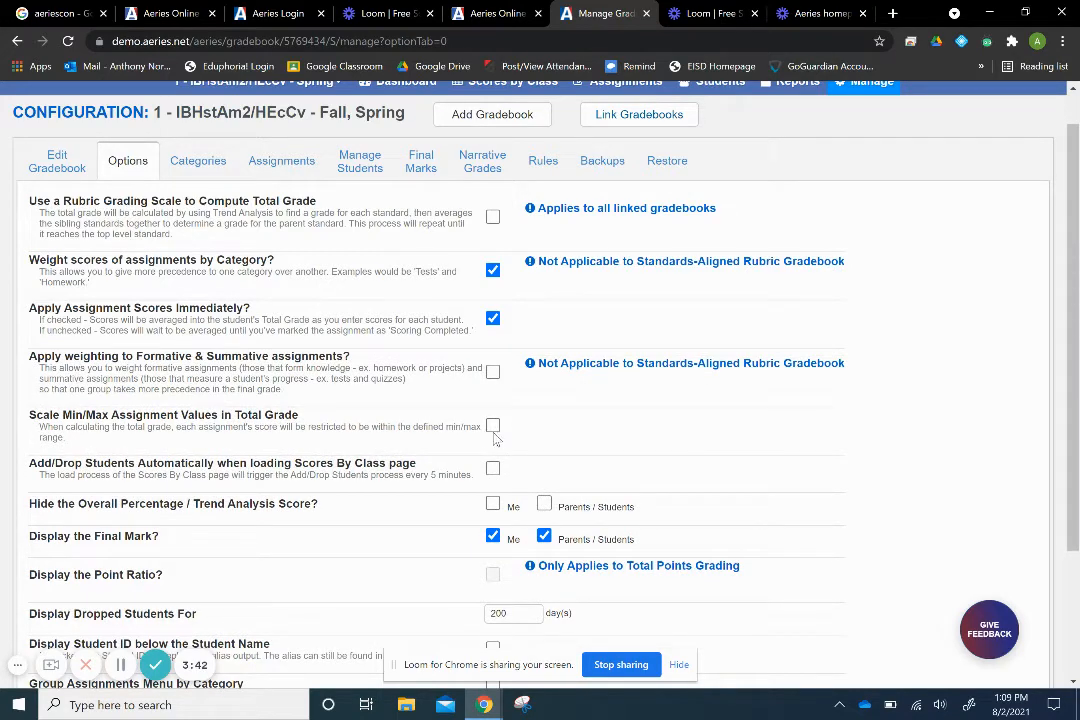
# Step: Try scaling minimum and maximum assignment values in the total grade, look at the minimum value, and turn scaling off again
pyautogui.click(492, 426)
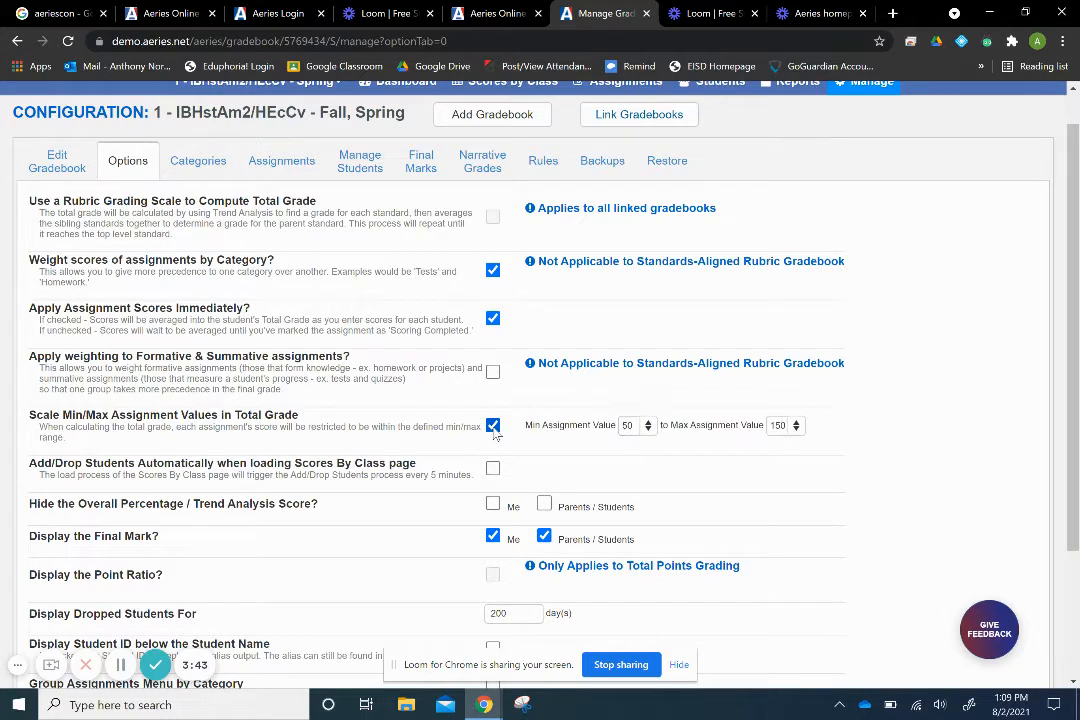
pyautogui.click(628, 424)
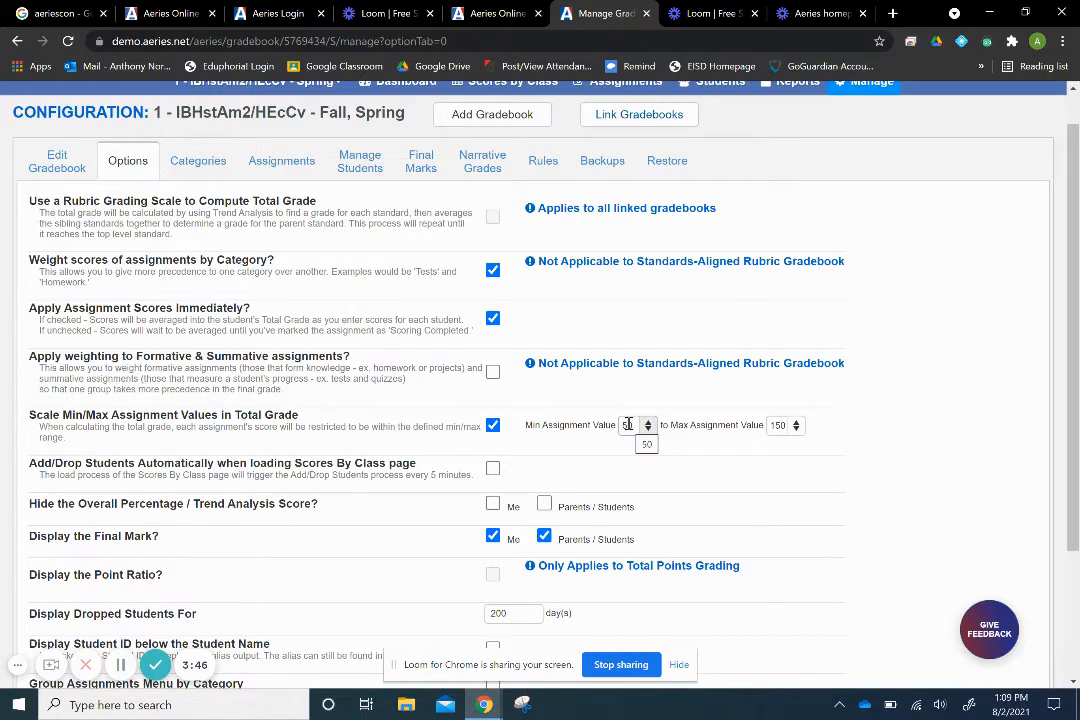
pyautogui.click(629, 425)
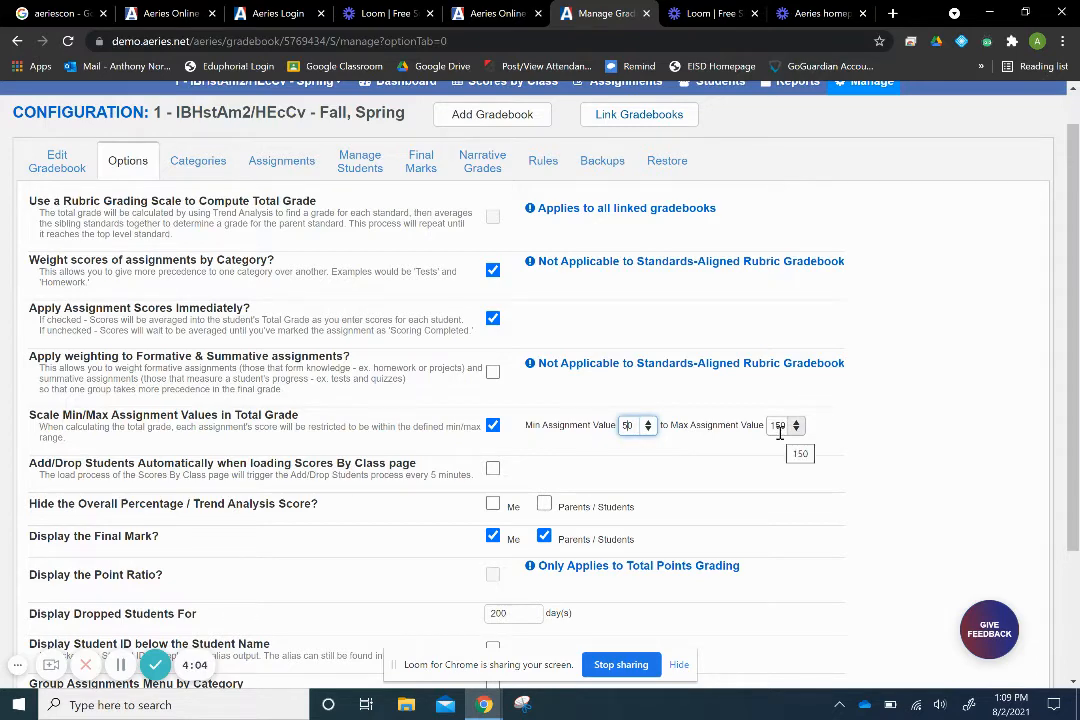
pyautogui.click(492, 426)
# Step: Enable automatic adding and dropping of students when Scores By Class loads, and group the assignments menu by category
pyautogui.click(493, 471)
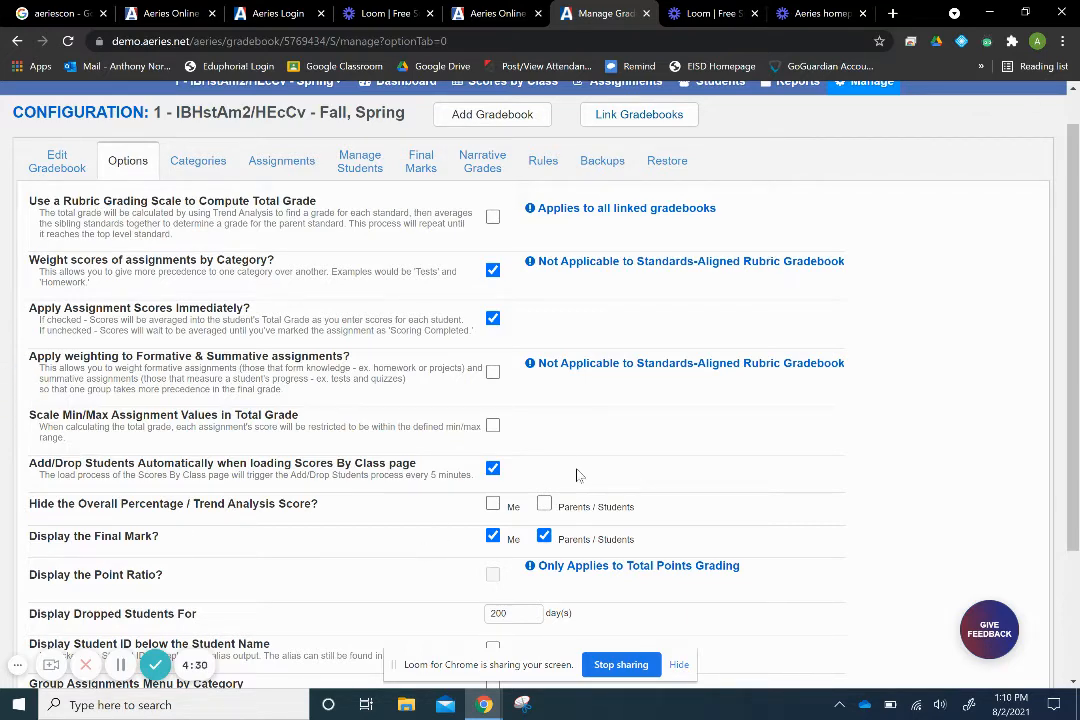
pyautogui.scroll(-3, 577, 475)
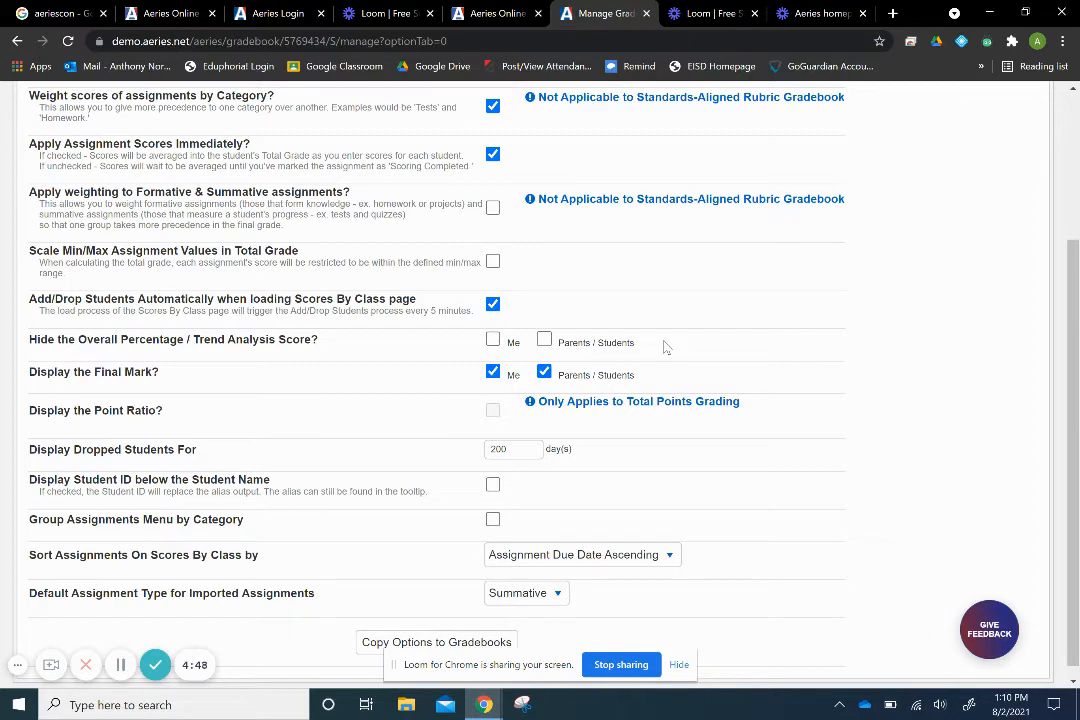
pyautogui.scroll(-1, 663, 345)
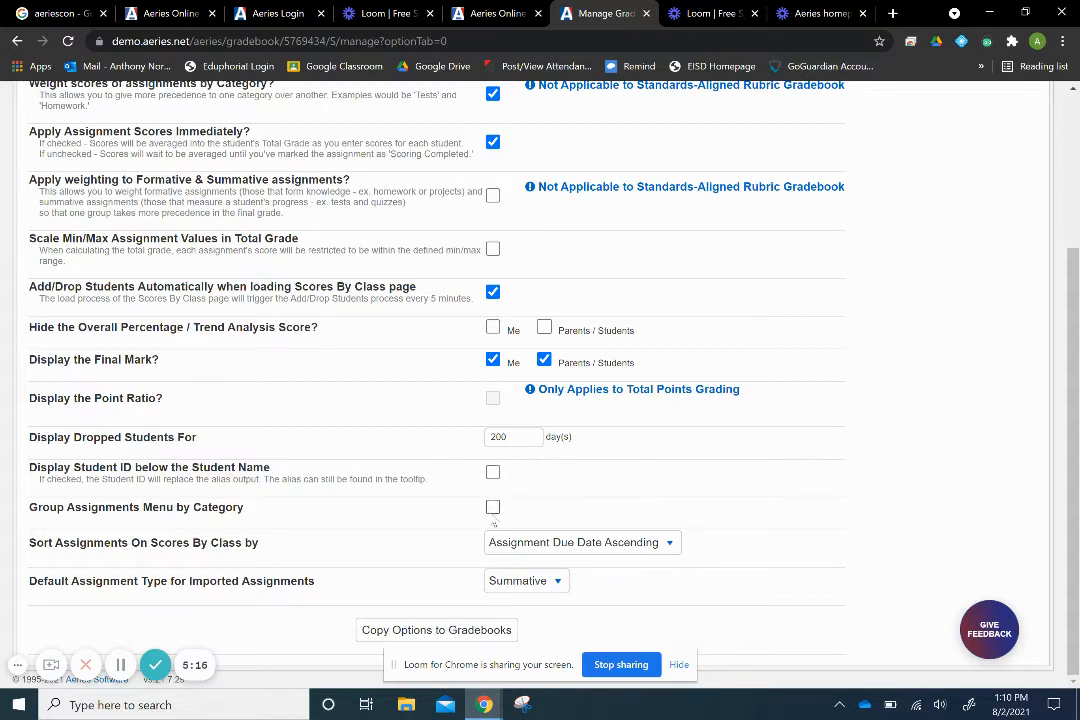
pyautogui.click(493, 507)
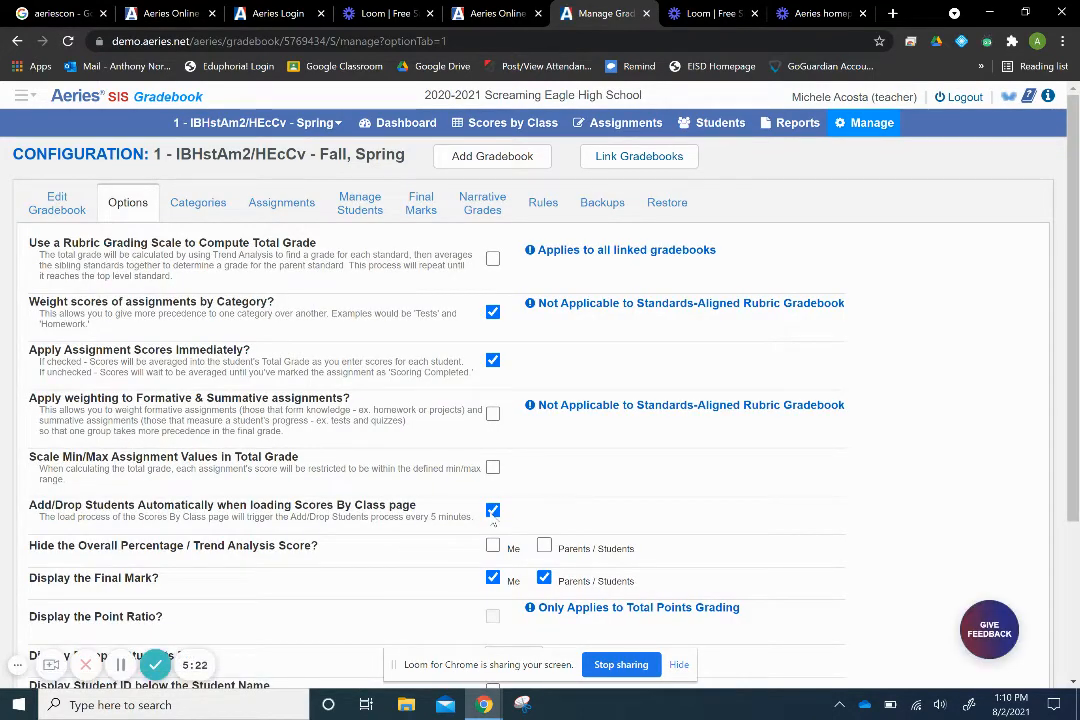
pyautogui.scroll(-2, 493, 522)
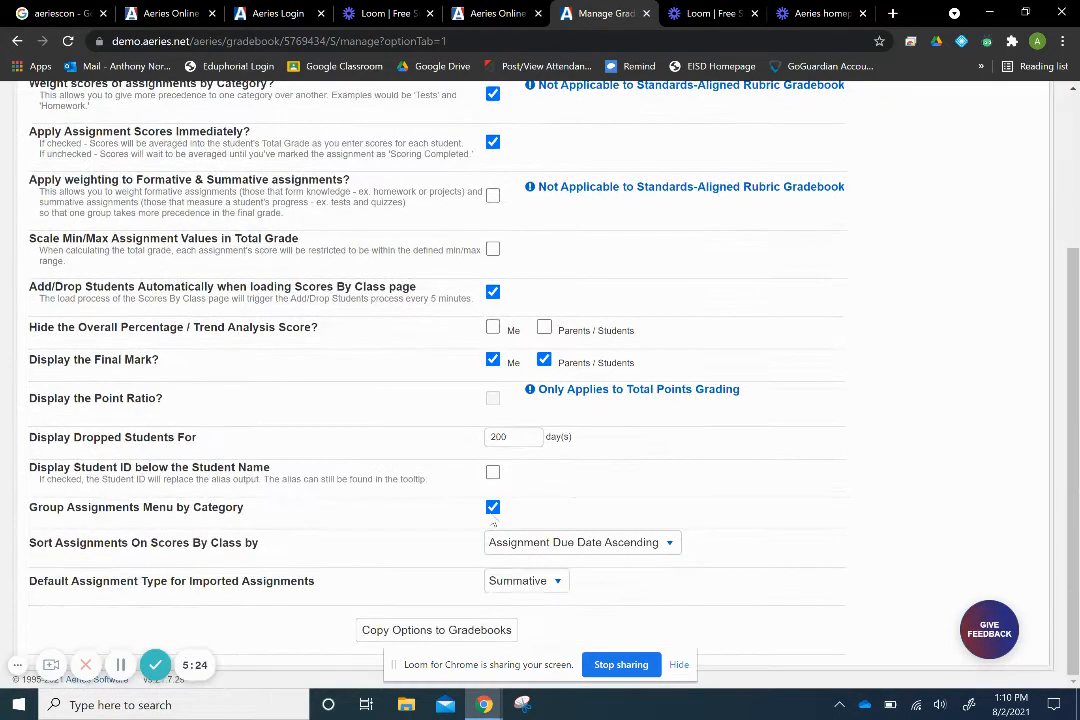
# Step: Set the assignment sorting on Scores By Class to Assignment Number Ascending
pyautogui.click(676, 549)
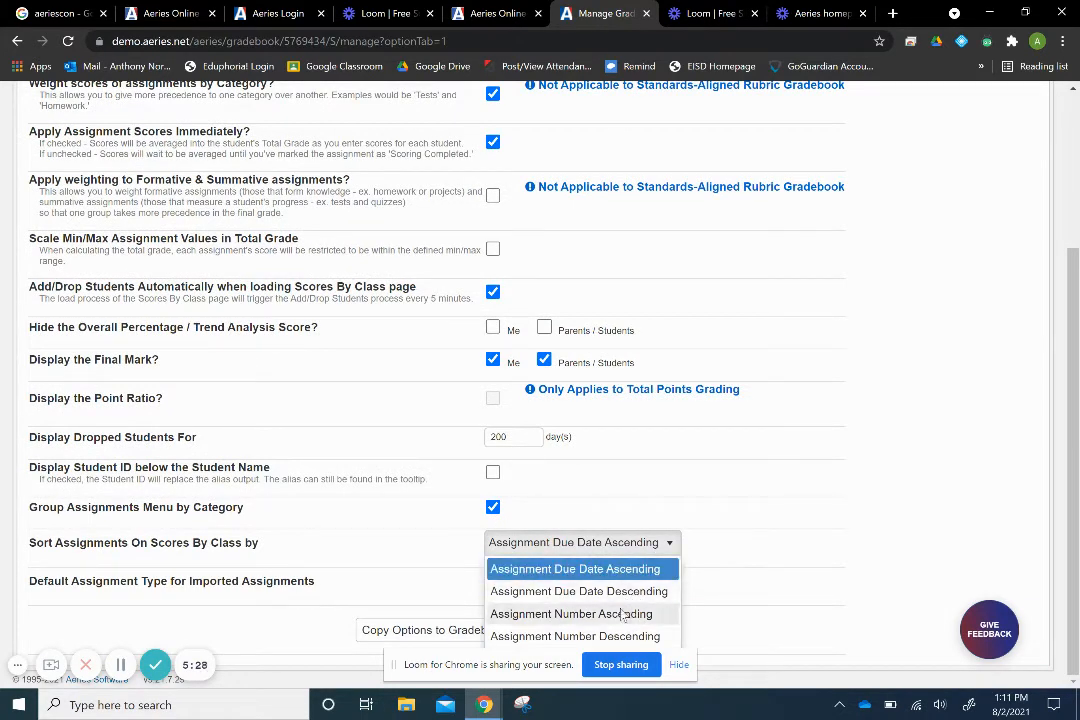
pyautogui.click(530, 614)
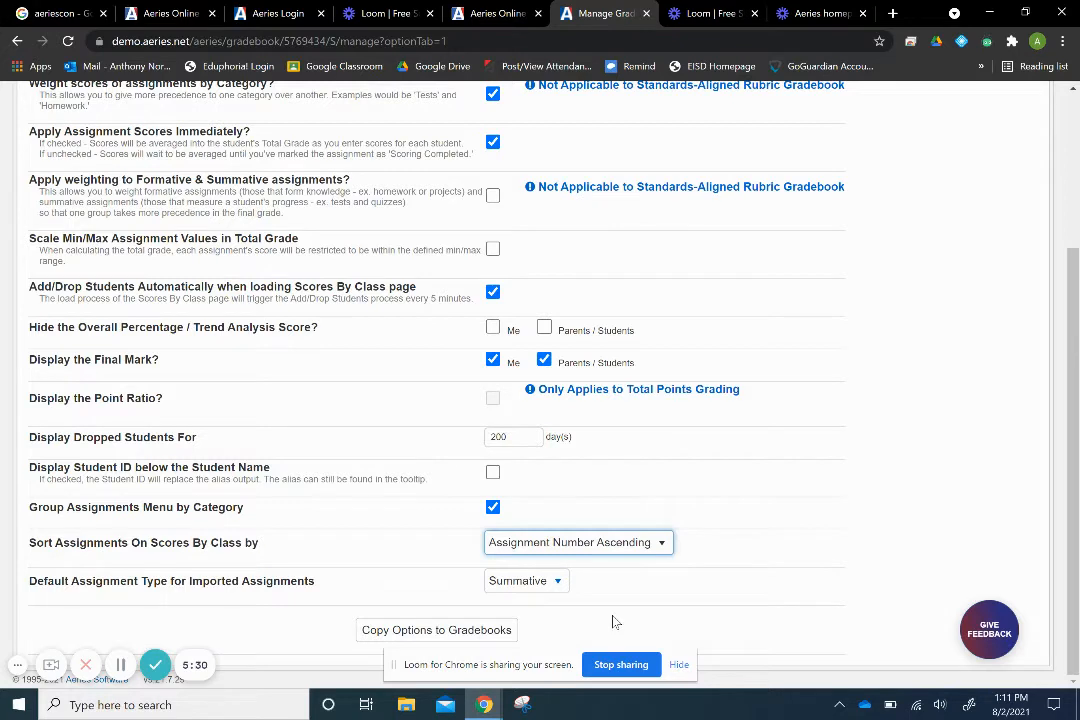
# Step: Copy all options of the period 1 IBHstAm2/HEcCv gradebook to all the other gradebooks
pyautogui.click(560, 582)
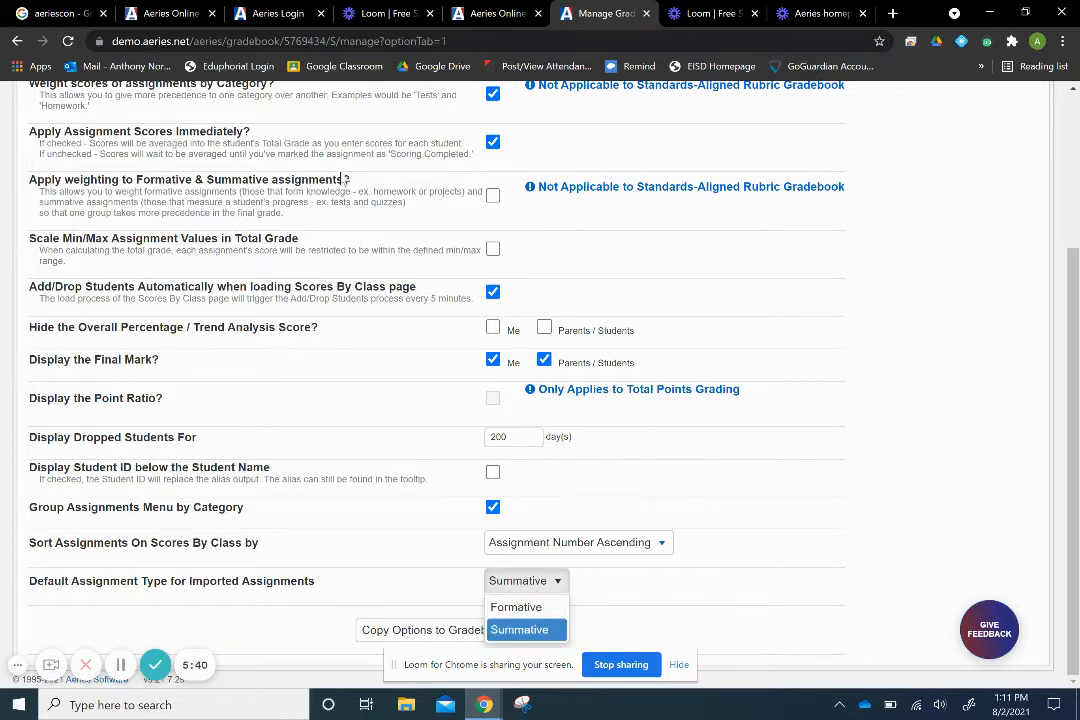
pyautogui.click(470, 630)
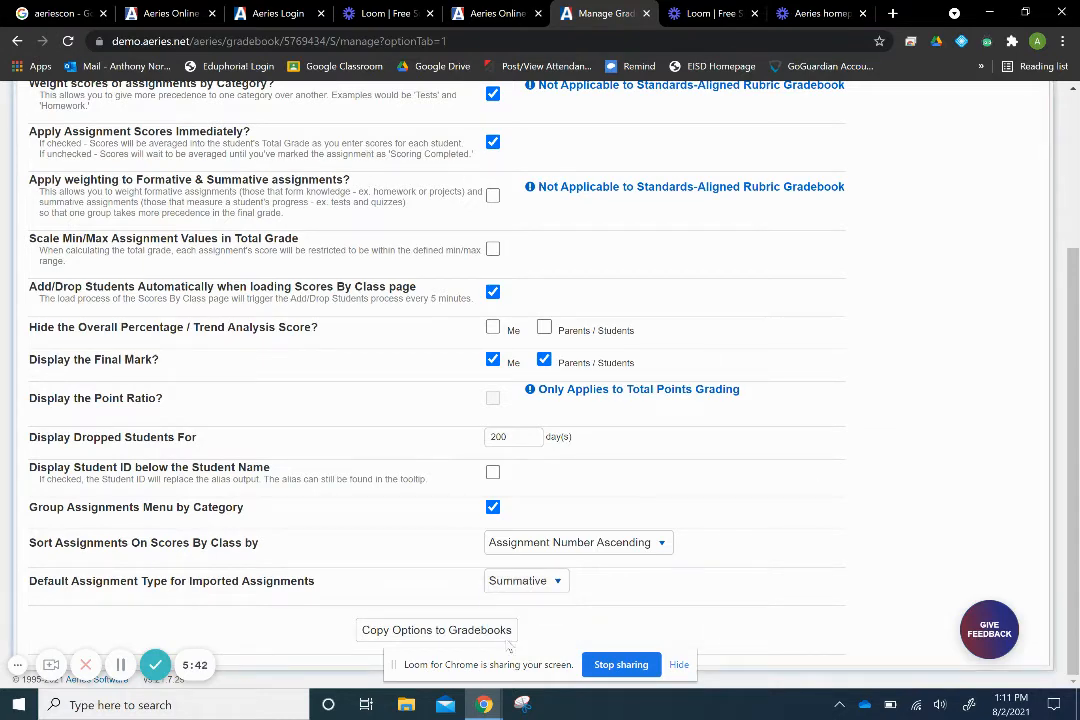
pyautogui.click(490, 632)
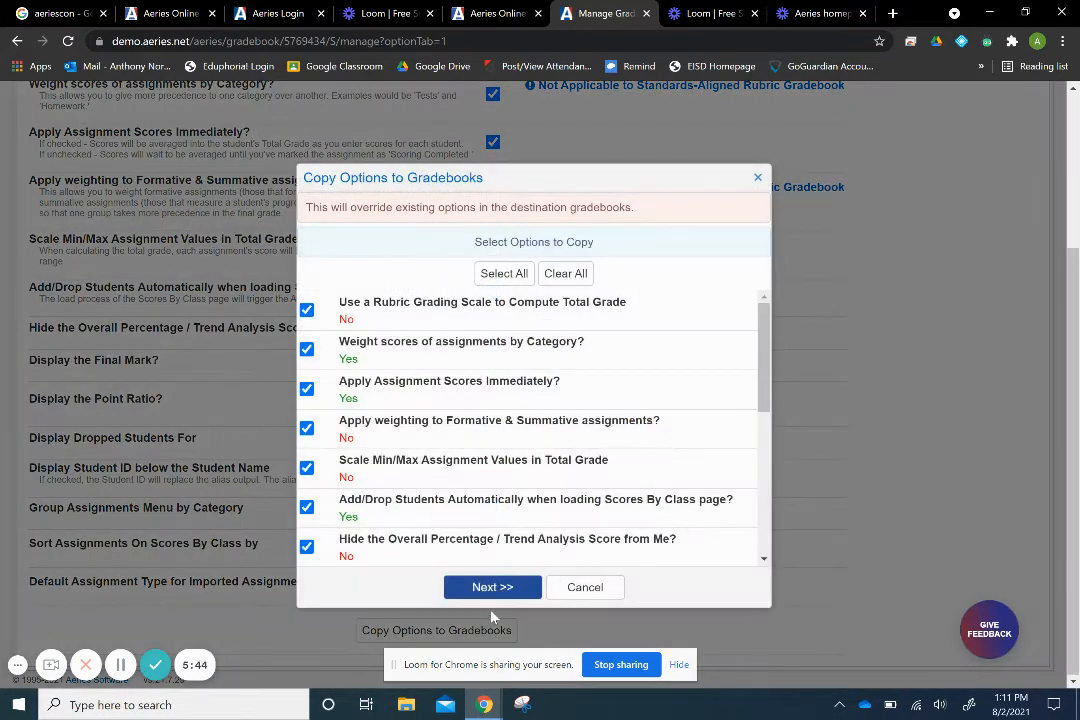
pyautogui.click(492, 588)
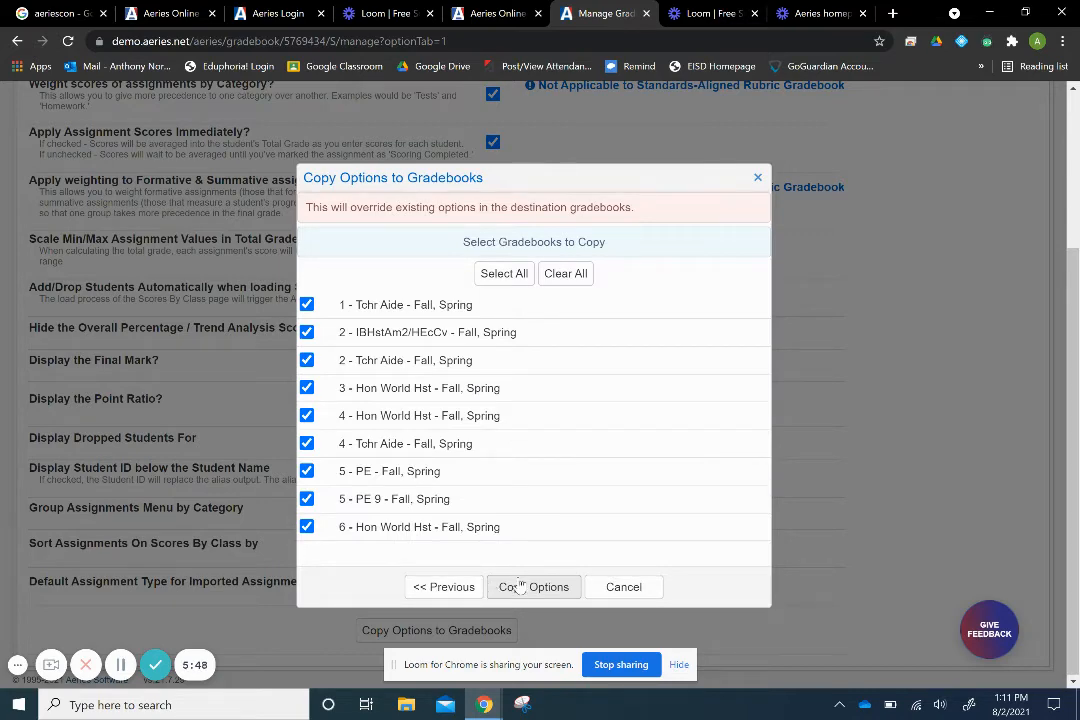
pyautogui.click(519, 588)
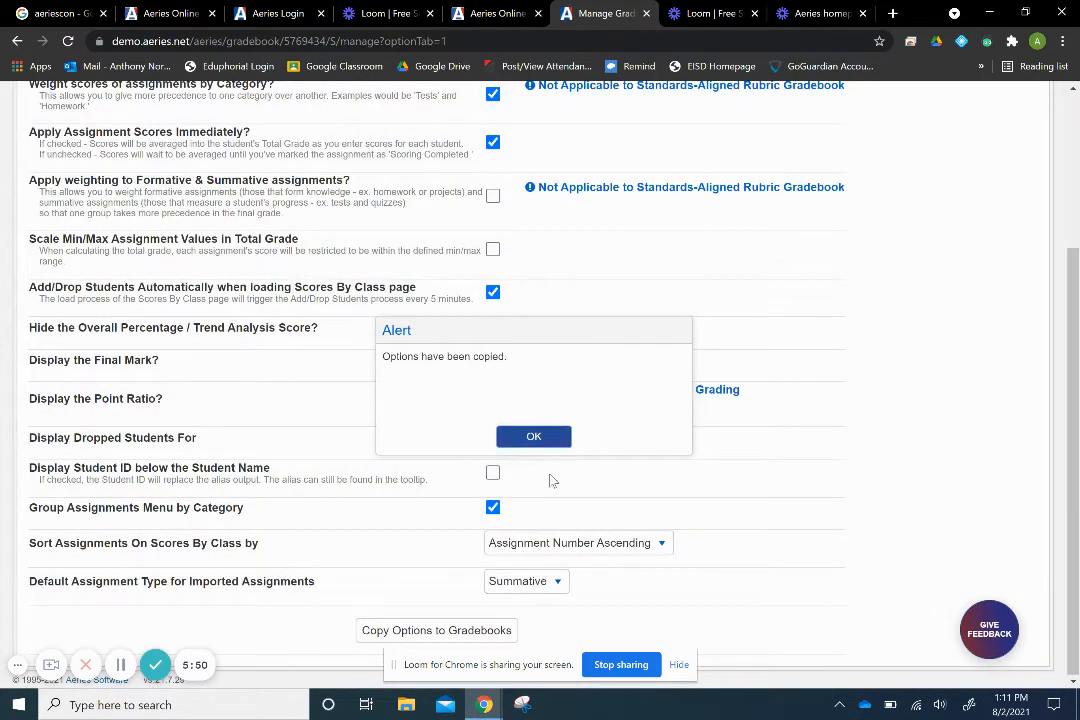
pyautogui.click(534, 437)
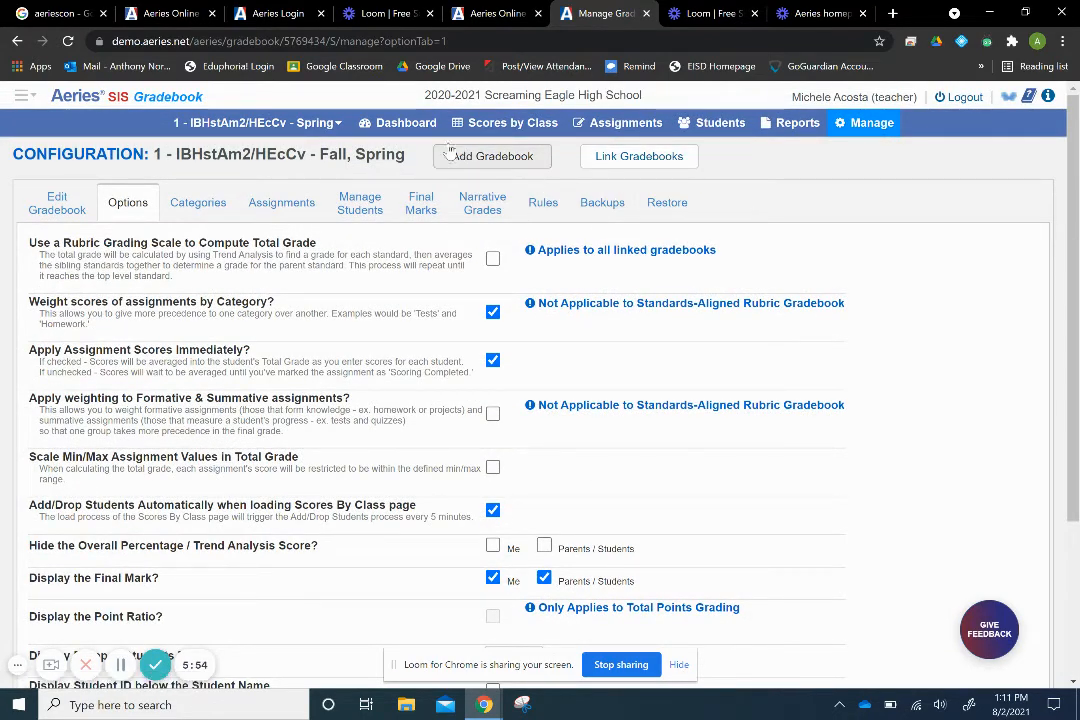
# Step: Return to the gradebook dashboard, preview the gradebooks as a list and as tiles, and restore the table layout
pyautogui.click(385, 131)
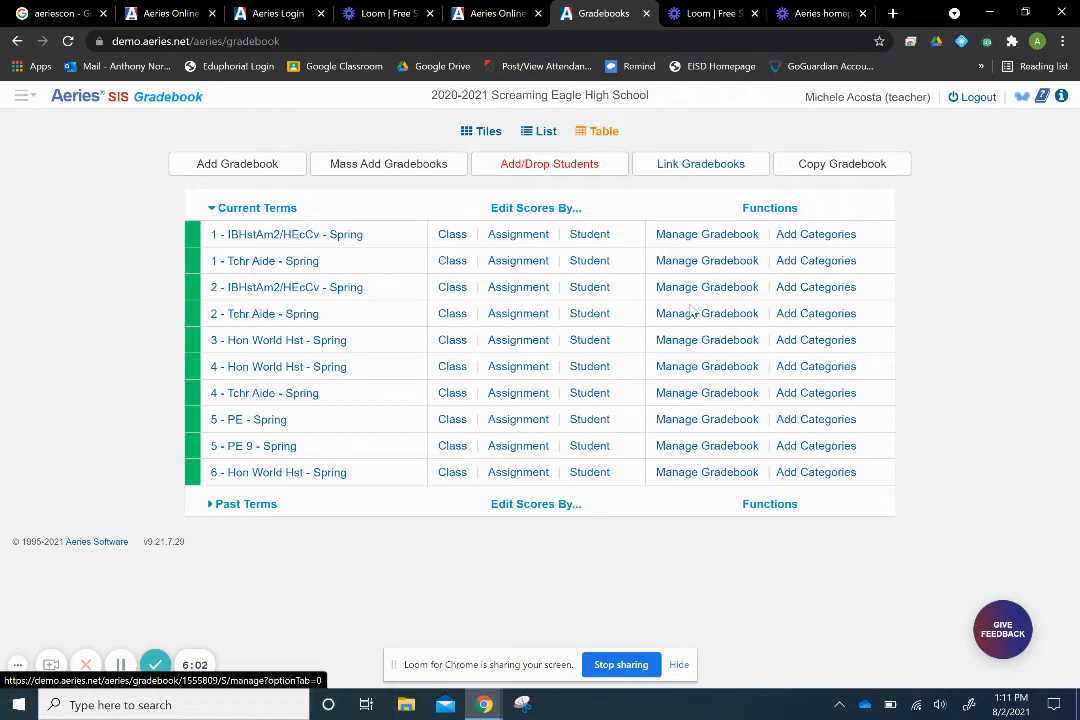
pyautogui.click(533, 133)
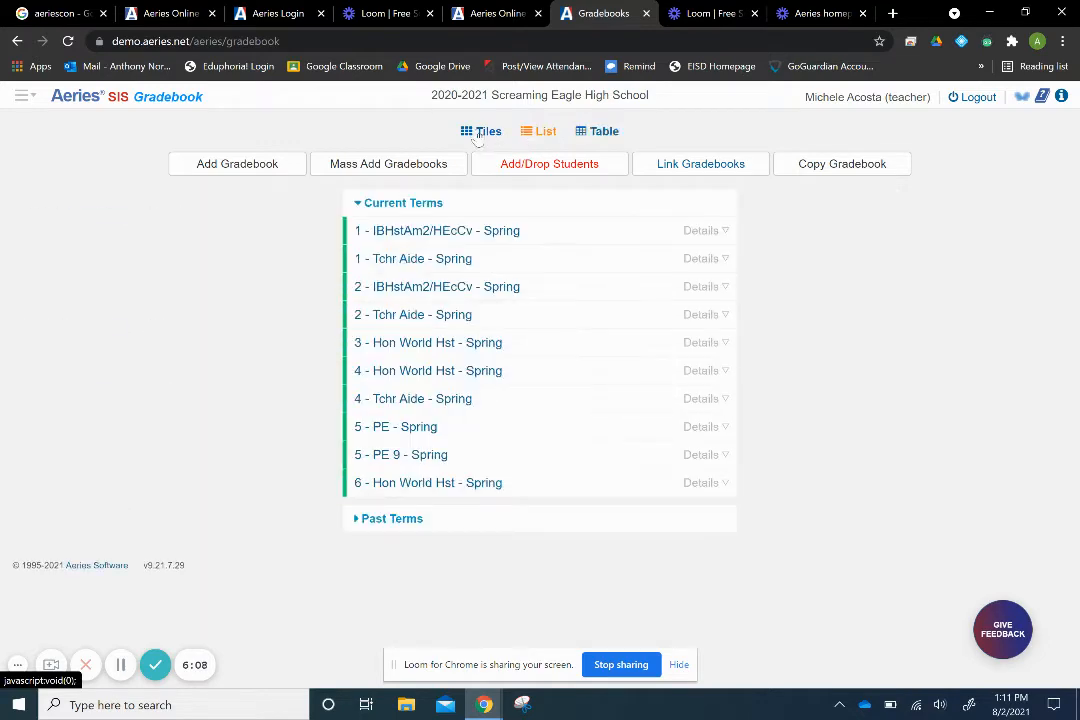
pyautogui.click(479, 134)
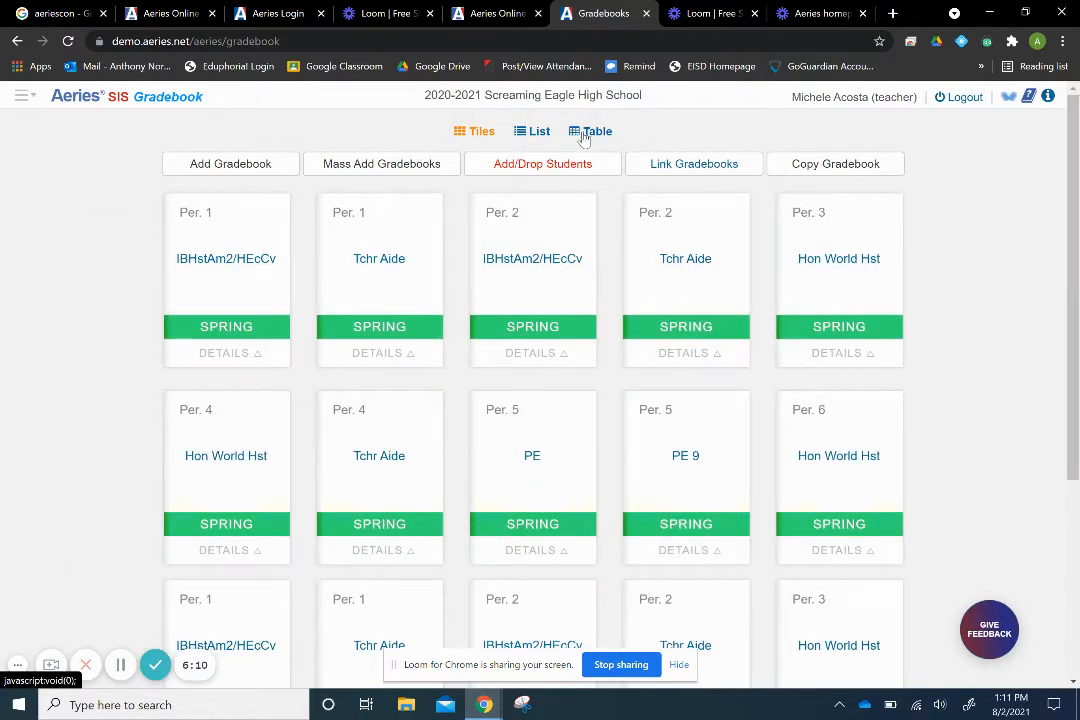
pyautogui.click(590, 133)
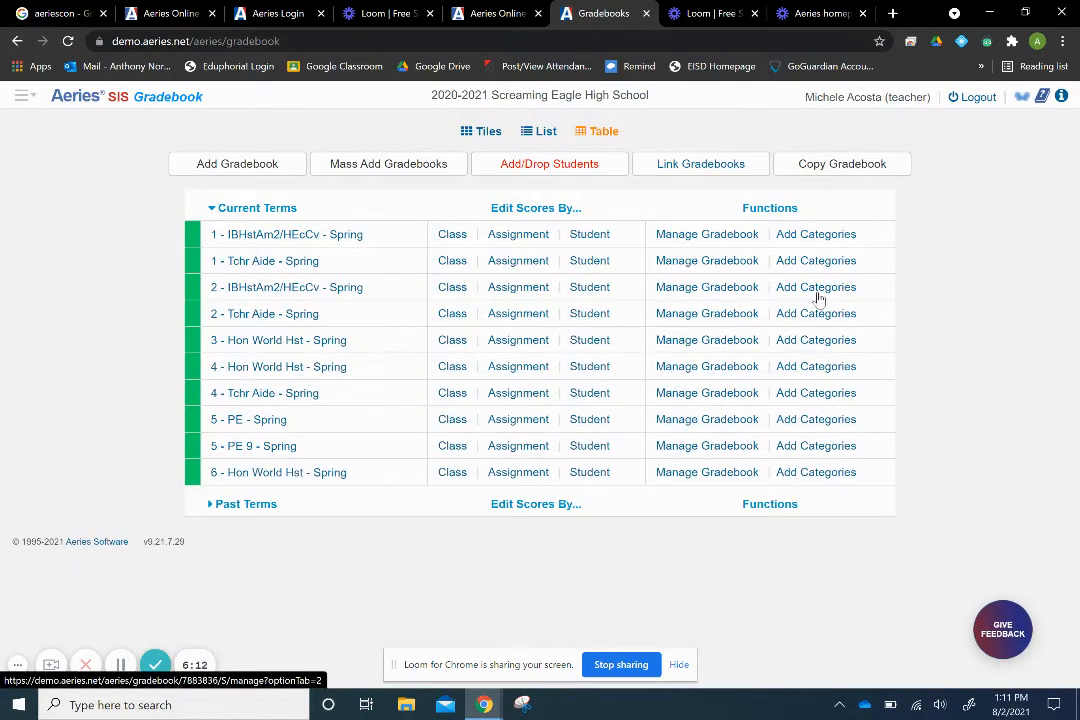
# Step: Start linking gradebooks and assign the period 1 and 2 IBHstAm2/HEcCv gradebooks to group 1
pyautogui.click(709, 165)
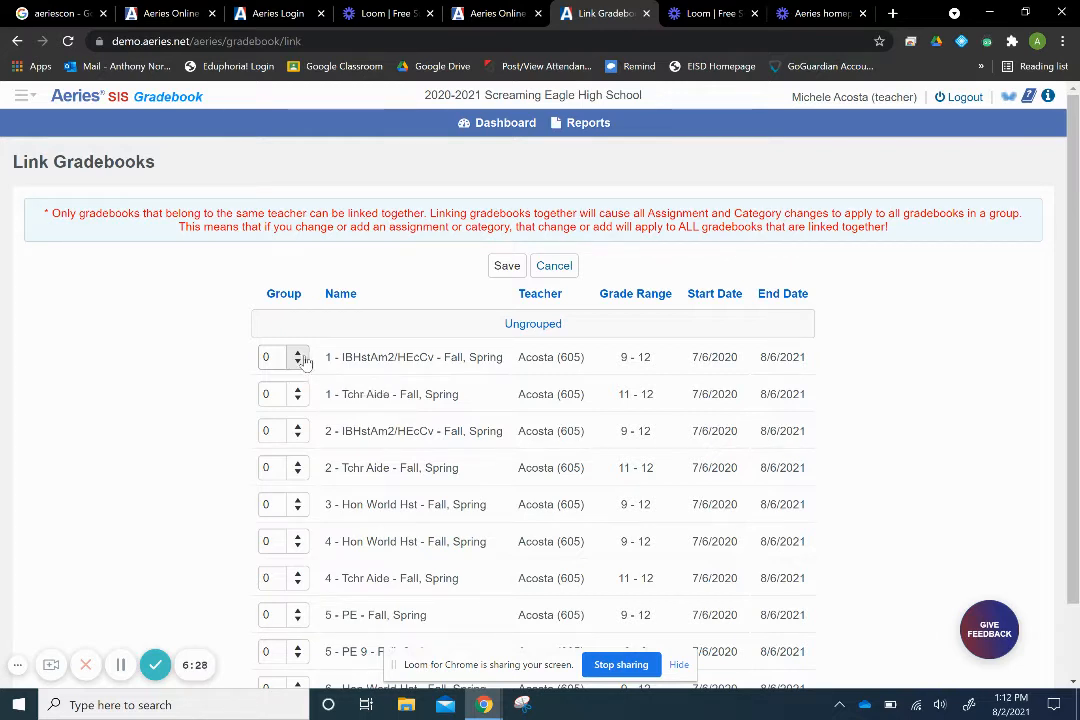
pyautogui.click(298, 352)
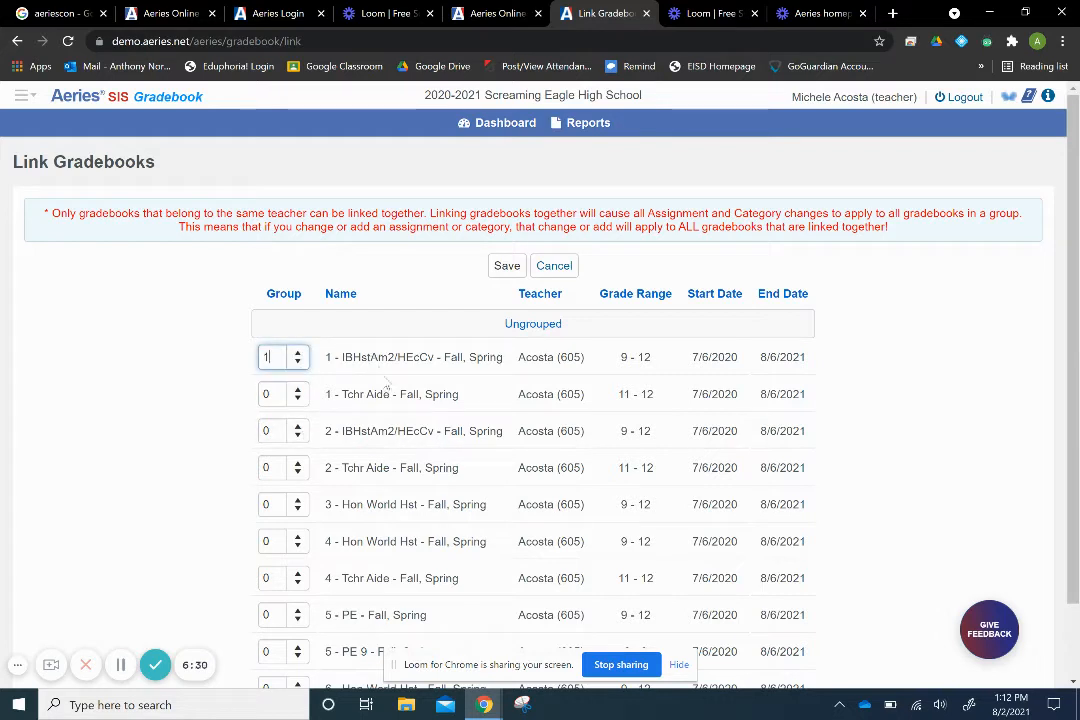
pyautogui.click(298, 426)
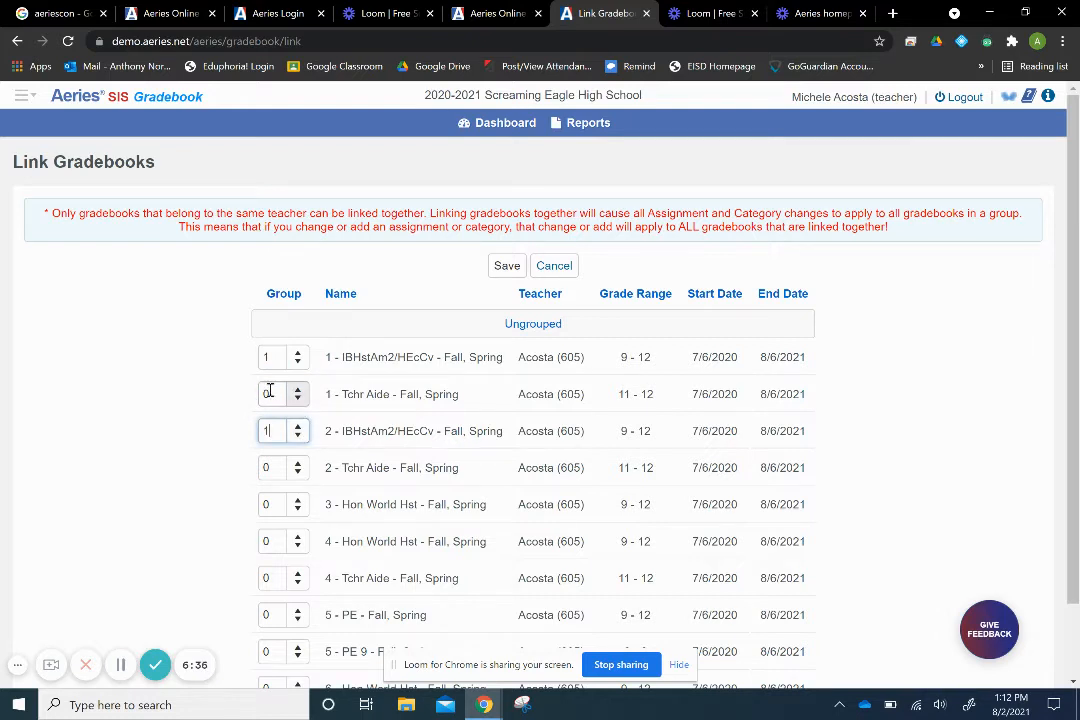
# Step: Assign the period 1, 2 and 4 Tchr Aide gradebooks to link group 2
pyautogui.click(274, 388)
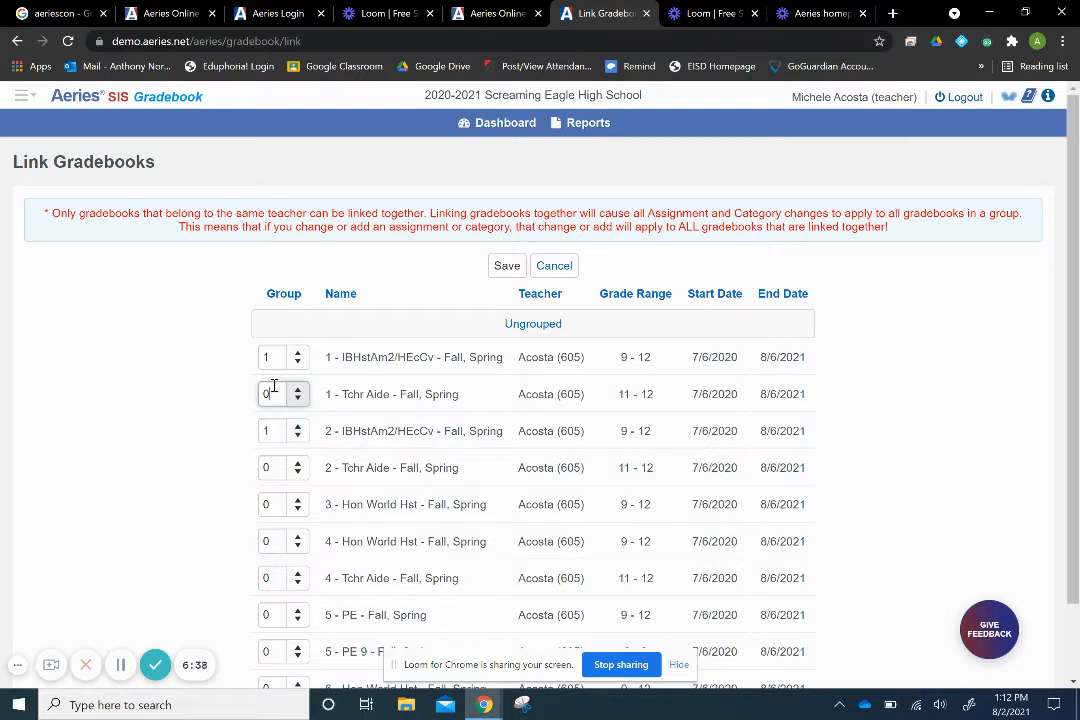
pyautogui.press('BackSpace')
pyautogui.write('2')
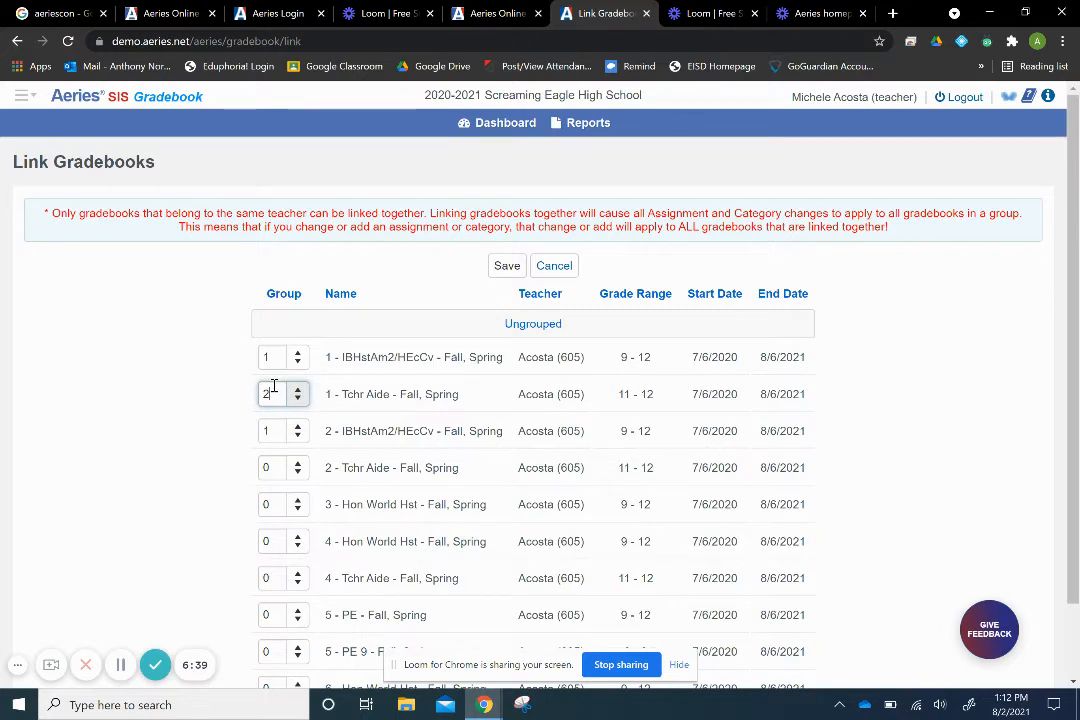
pyautogui.click(272, 465)
pyautogui.press('BackSpace')
pyautogui.write('2')
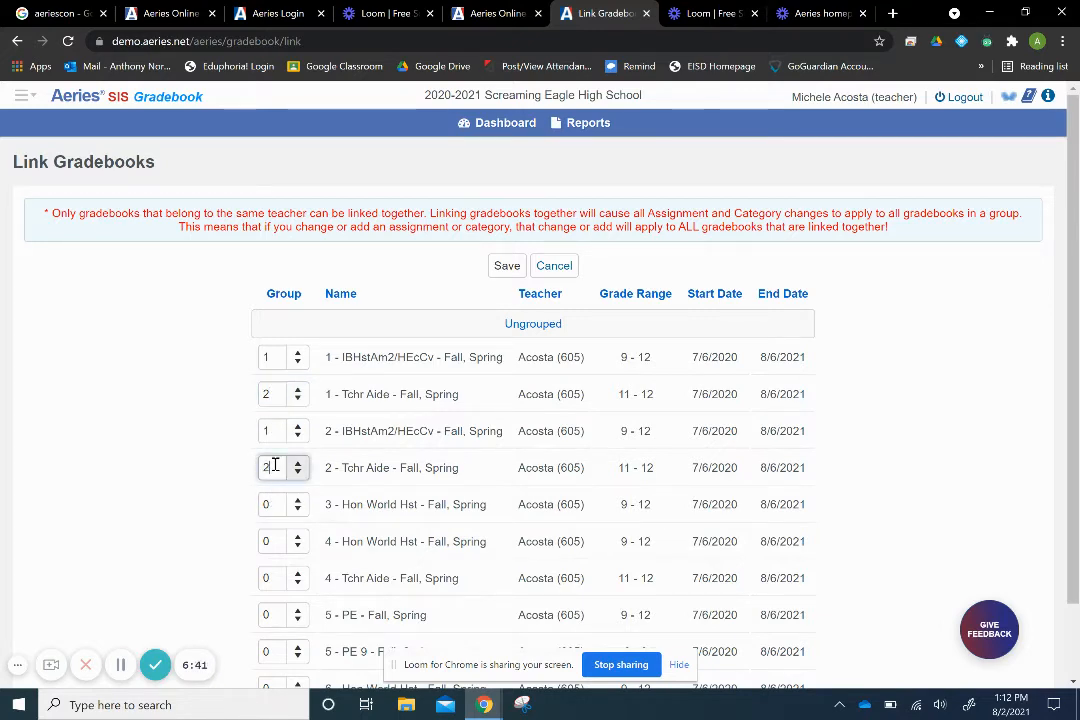
pyautogui.click(275, 574)
pyautogui.press('BackSpace')
pyautogui.write('2')
# Step: Assign the period 3, 4 and 6 Hon World Hst gradebooks to link group 3
pyautogui.scroll(-1, 274, 572)
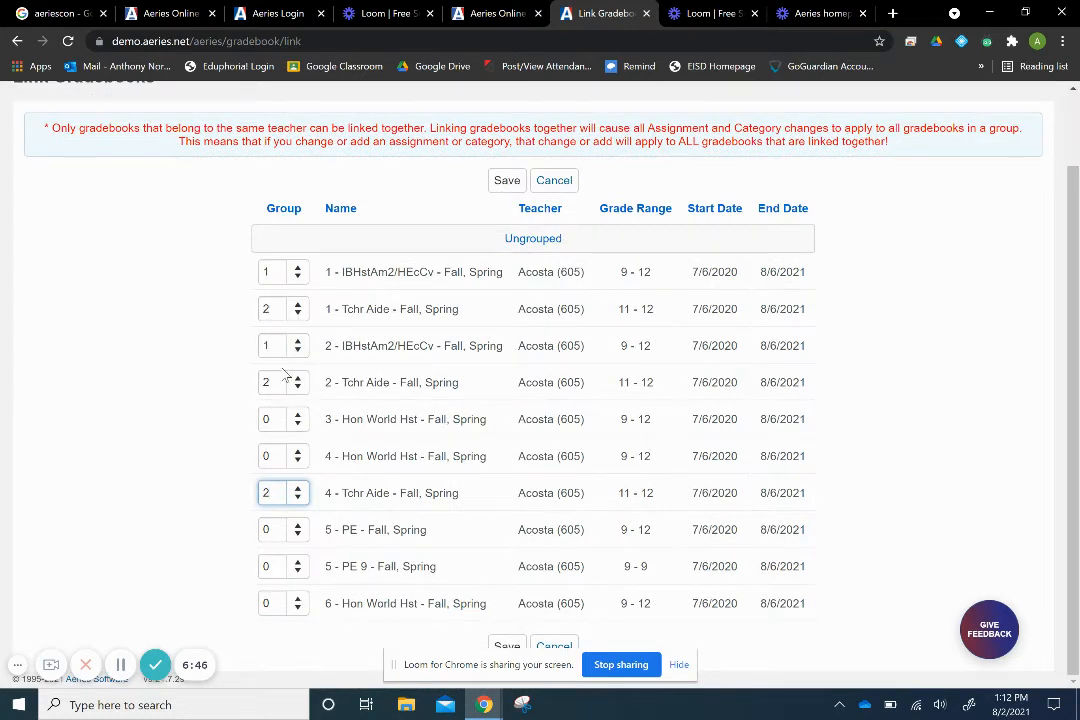
pyautogui.click(275, 421)
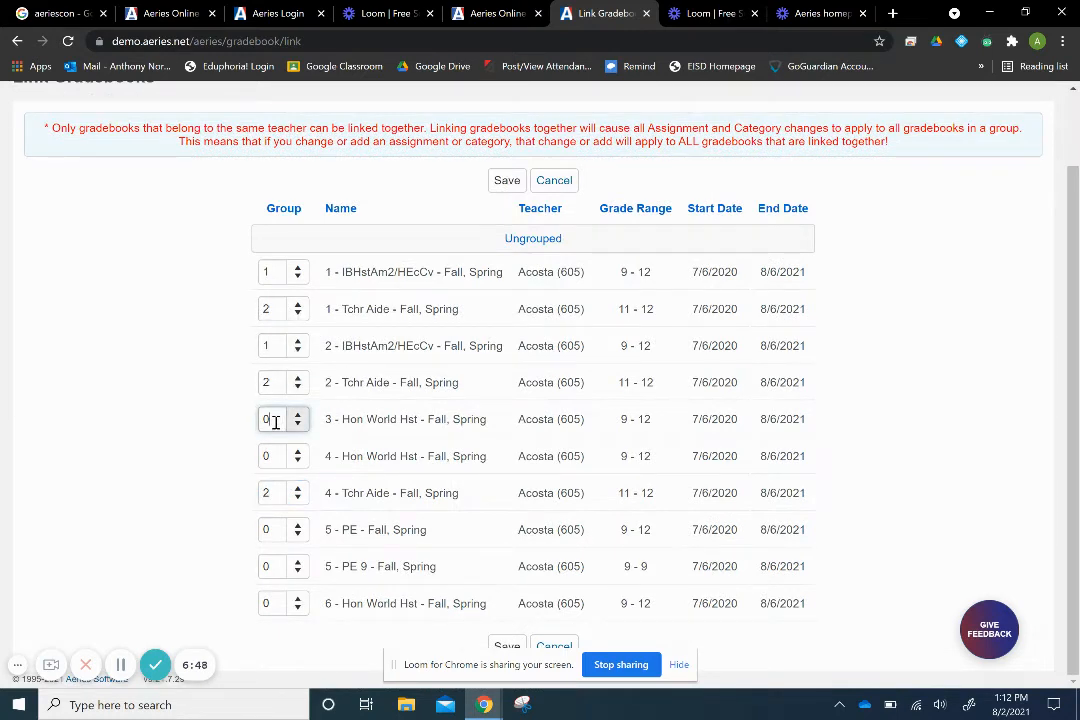
pyautogui.press('BackSpace')
pyautogui.write('3')
pyautogui.click(278, 456)
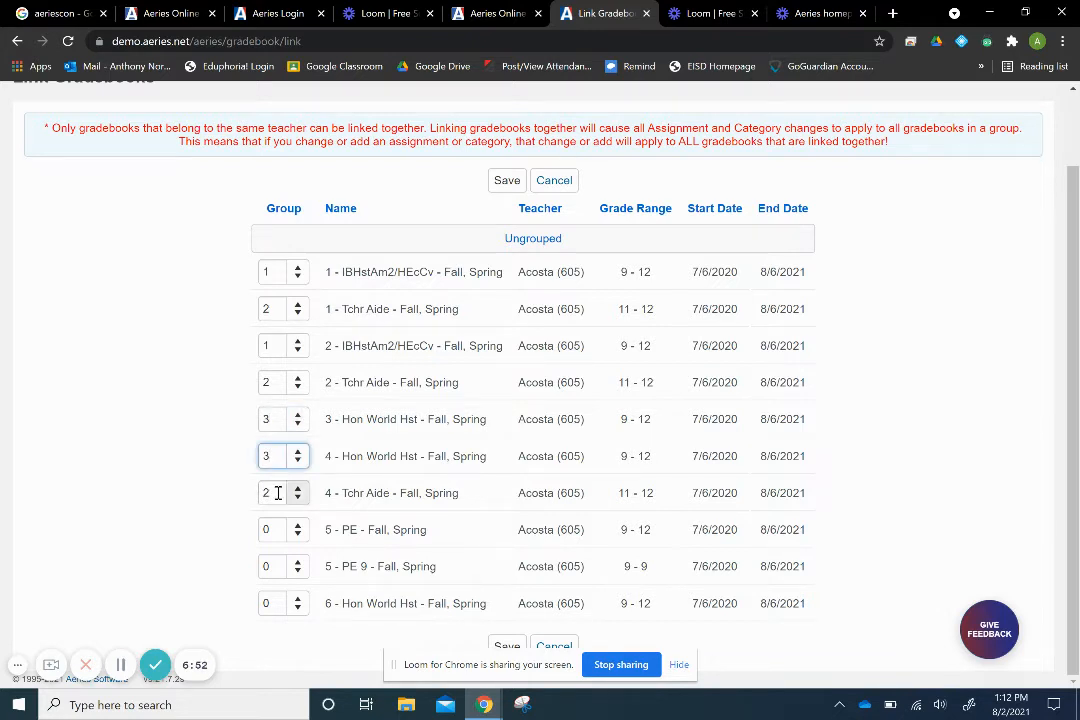
pyautogui.click(273, 602)
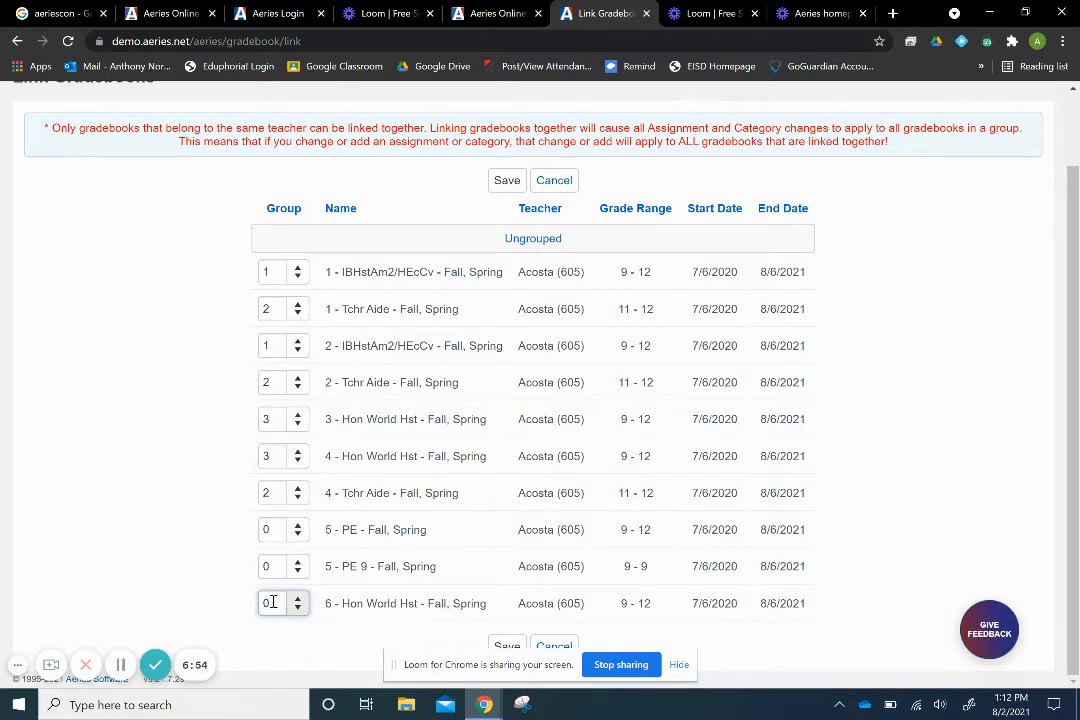
# Step: Assign the period 5 PE and PE 9 gradebooks to link group 4 and save the gradebook links
pyautogui.click(279, 526)
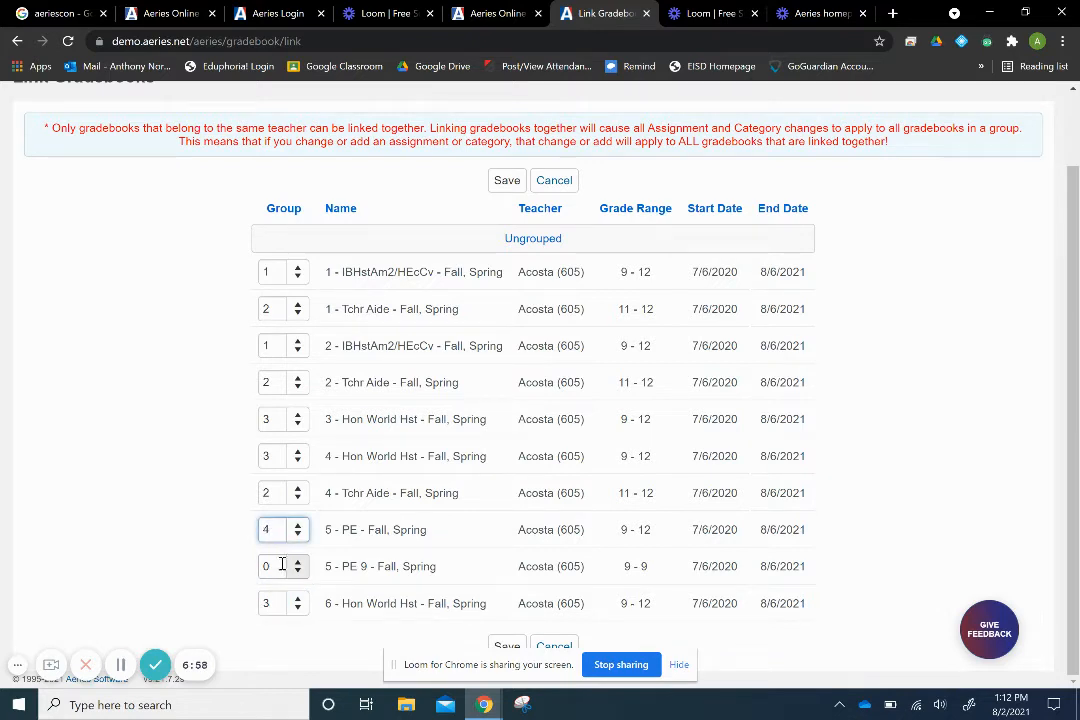
pyautogui.click(276, 566)
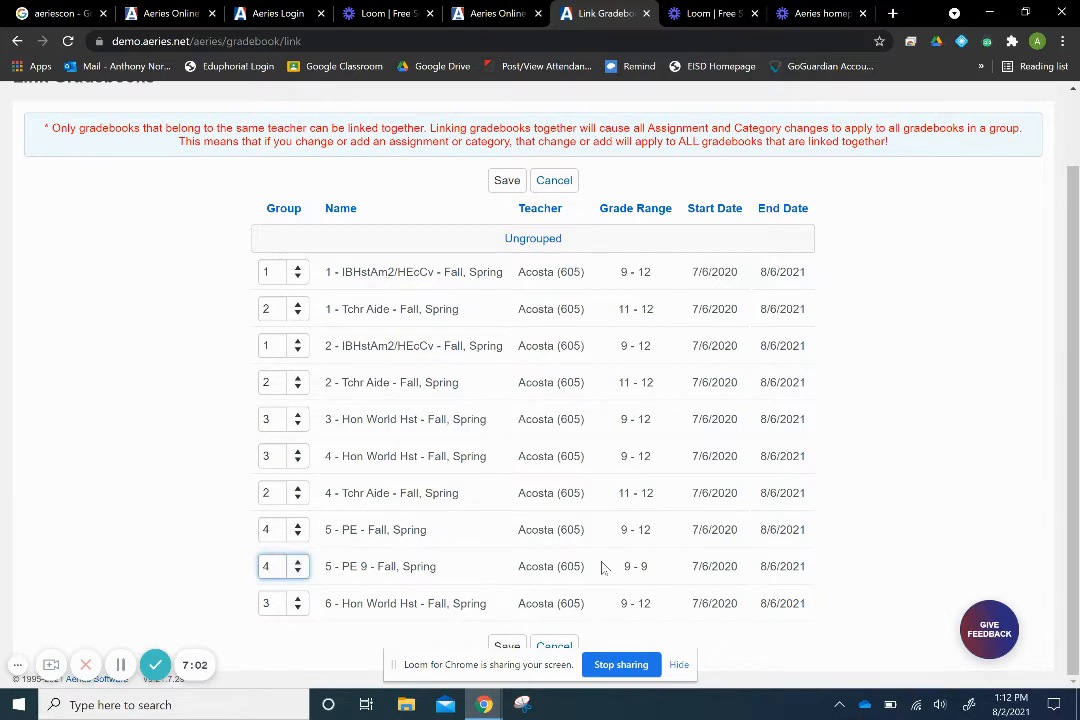
pyautogui.click(507, 646)
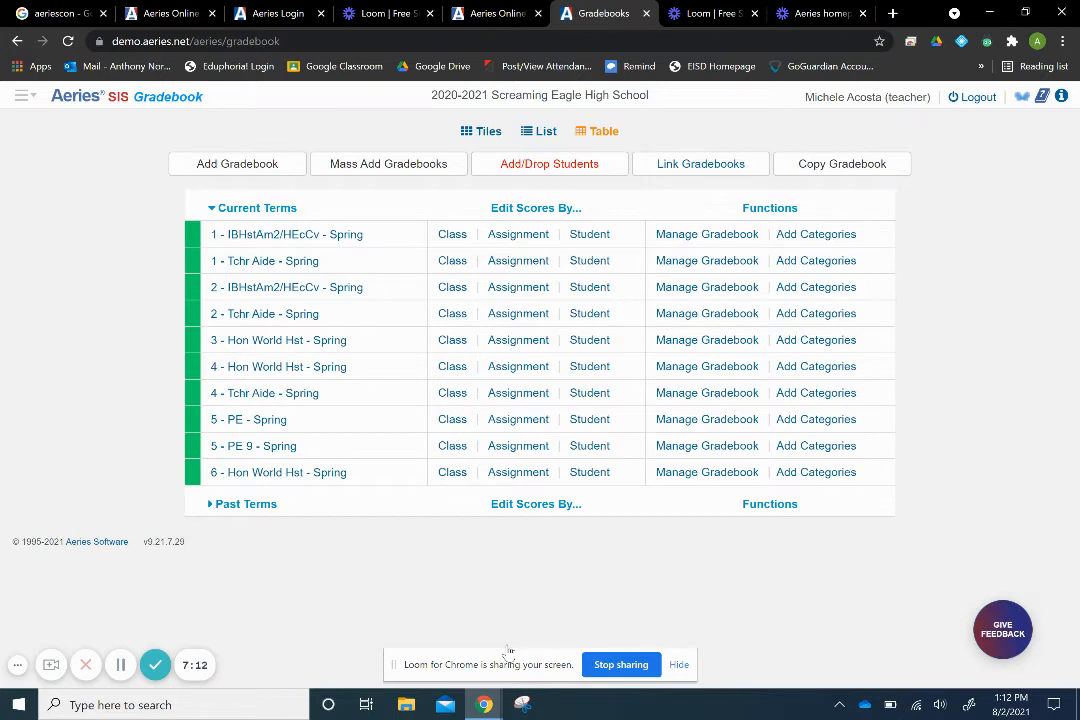
# Step: Add a category named Daily to the period 1 IBHstAm2/HEcCv gradebook, coloured purple and worth 50% of the grade
pyautogui.click(832, 241)
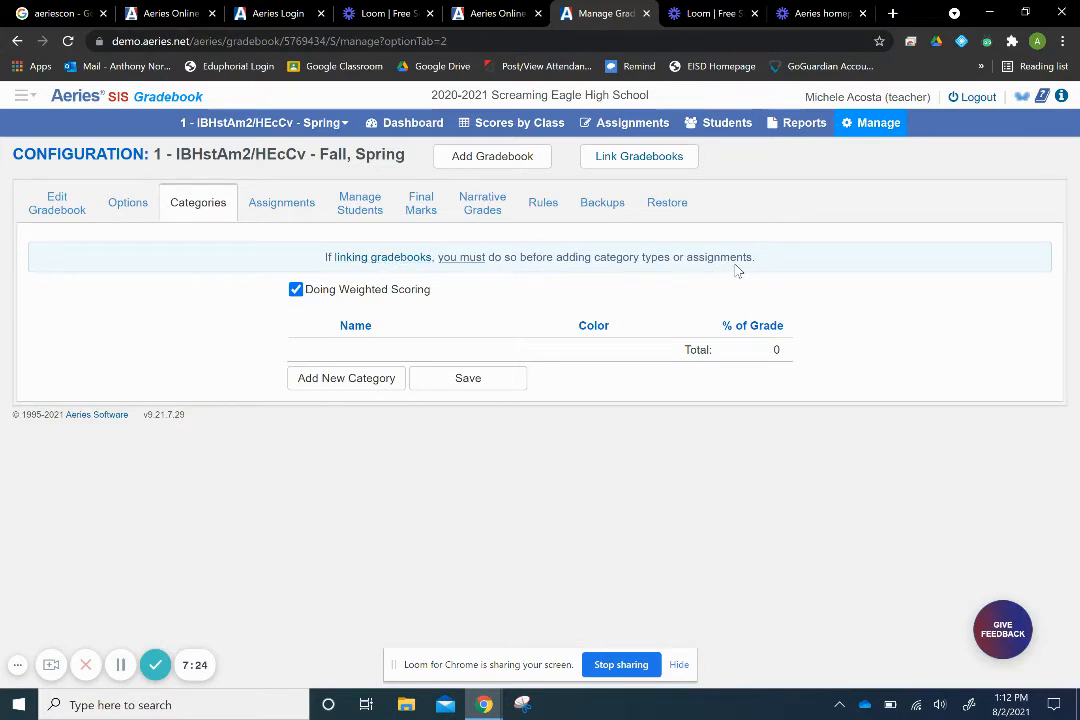
pyautogui.click(369, 381)
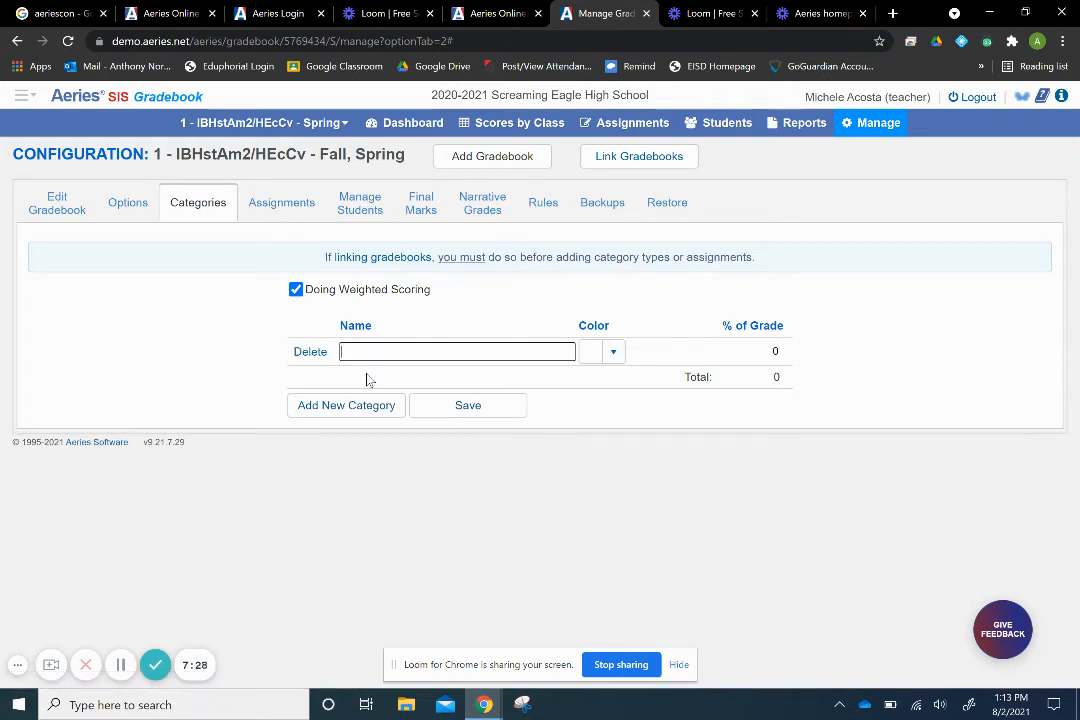
pyautogui.write('Daily')
pyautogui.click(613, 351)
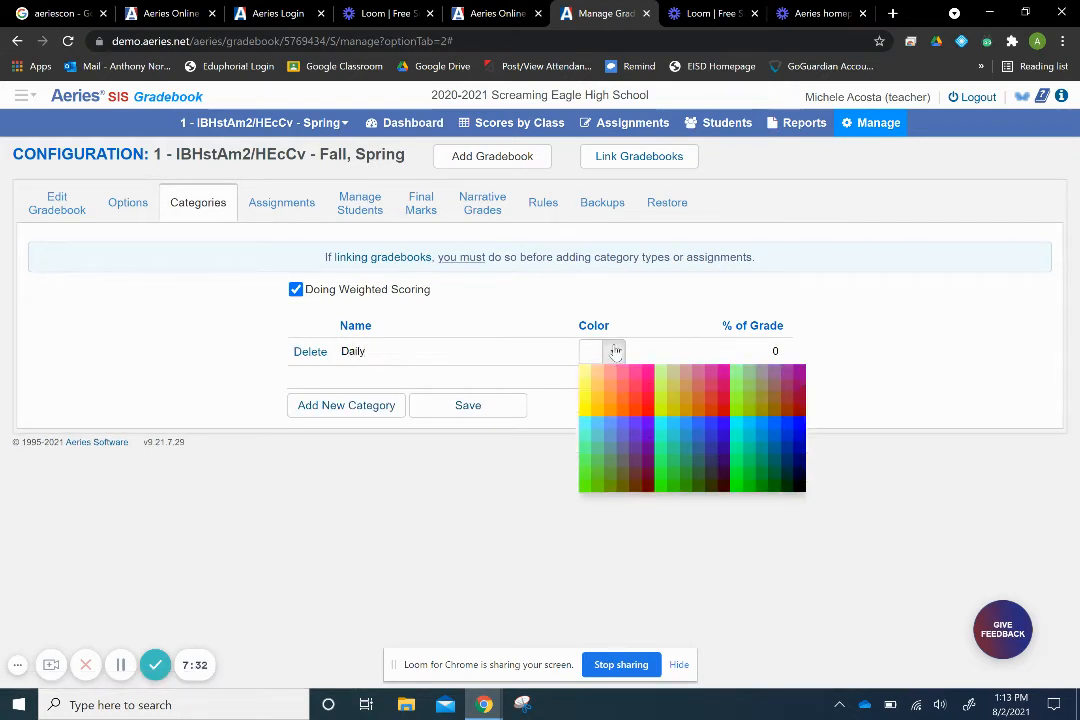
pyautogui.click(646, 451)
pyautogui.click(750, 351)
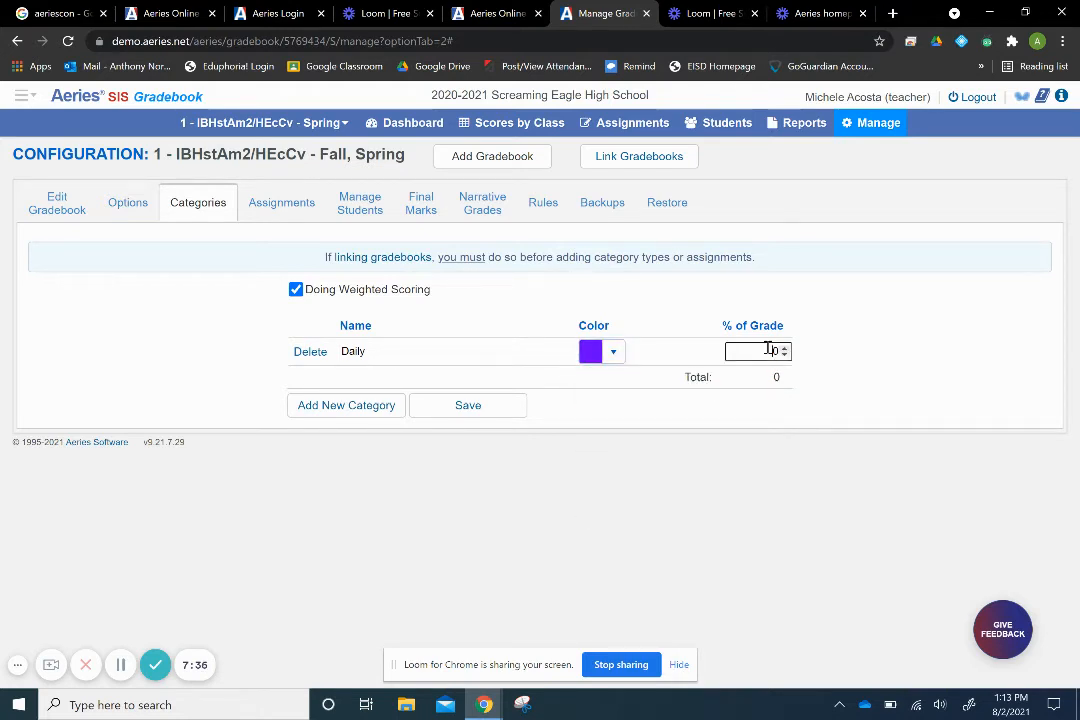
pyautogui.write('5')
# Step: Add a second category named Major, coloured yellow and worth 50% of the grade, and save the categories
pyautogui.click(334, 406)
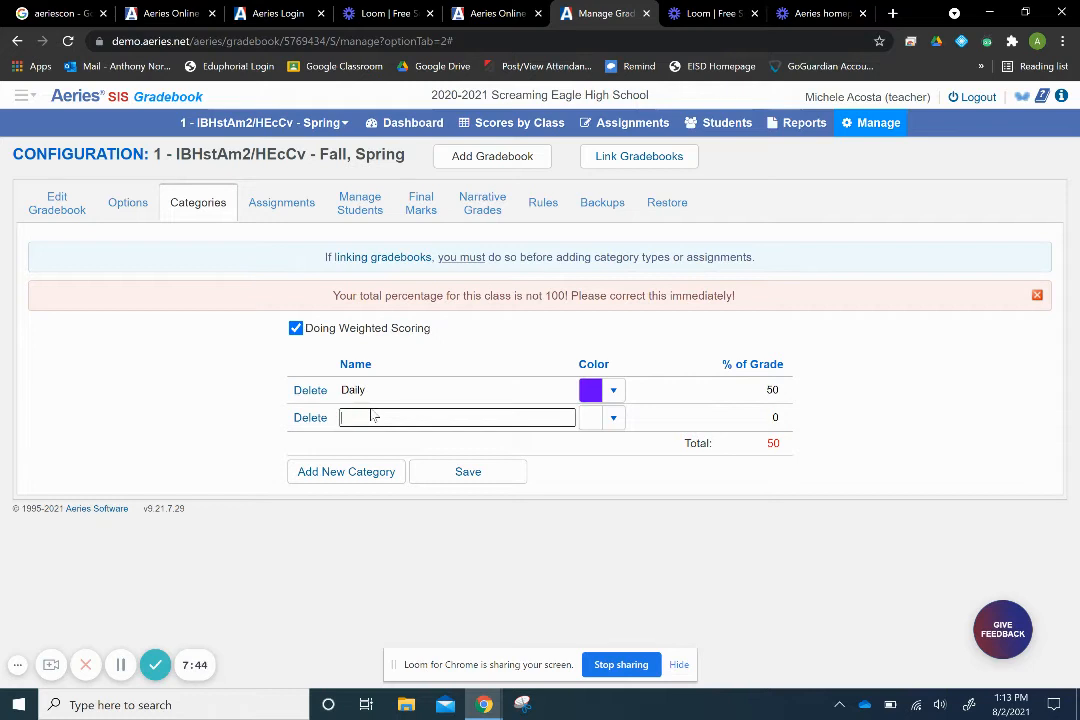
pyautogui.write('Major')
pyautogui.click(611, 420)
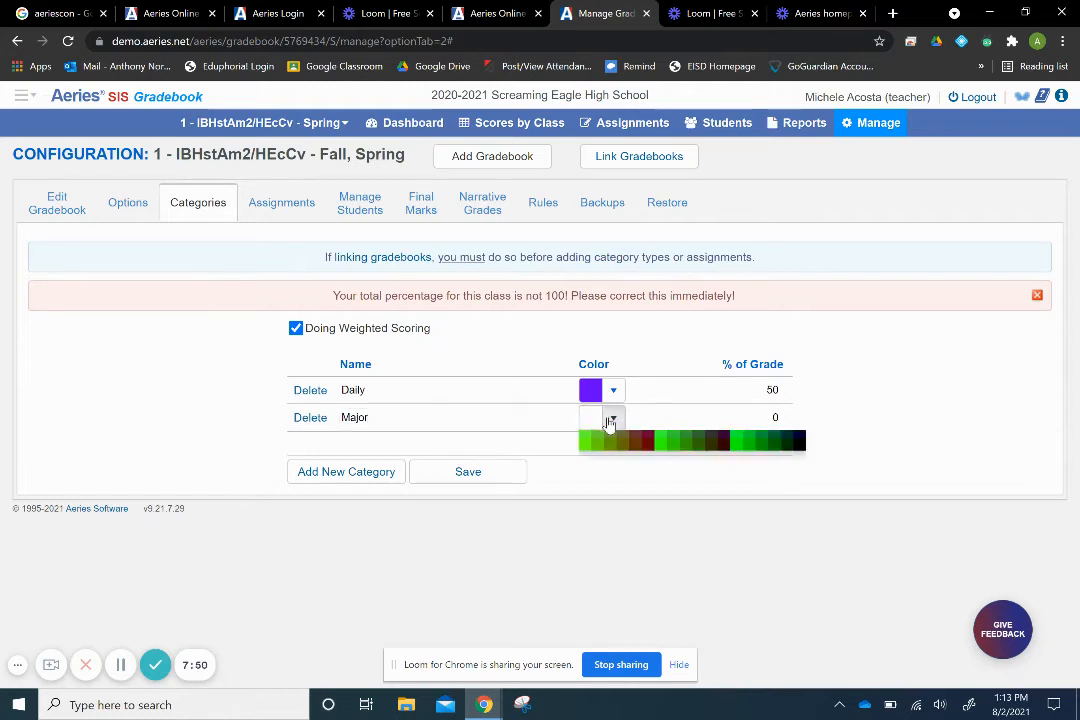
pyautogui.click(587, 487)
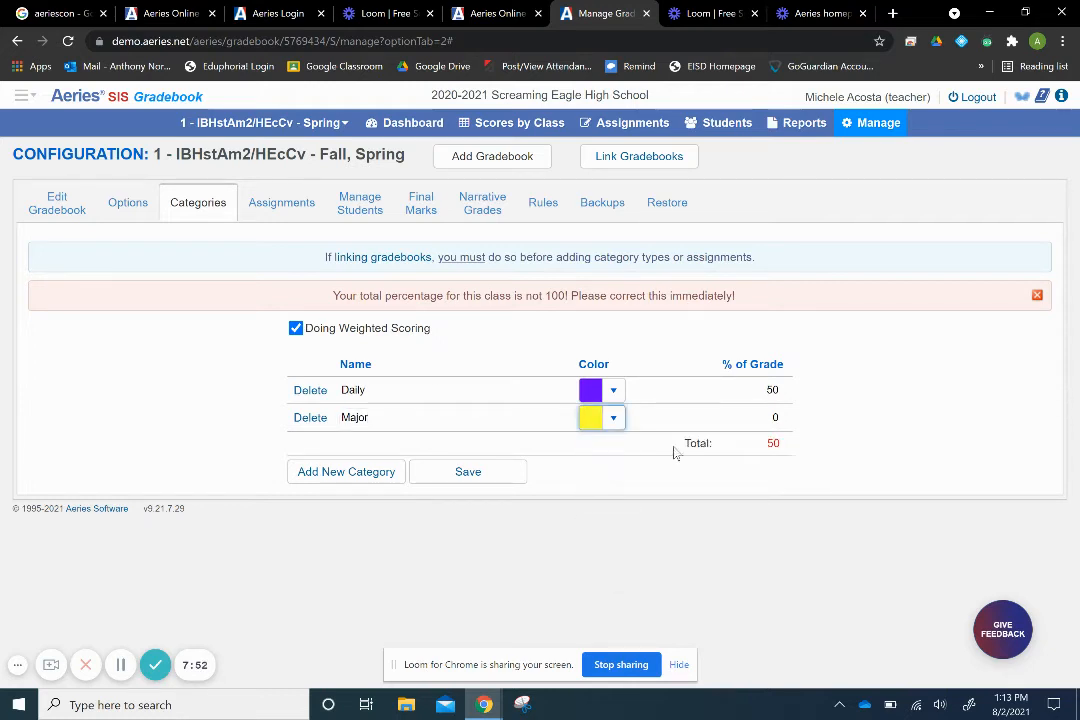
pyautogui.click(765, 416)
pyautogui.write('5')
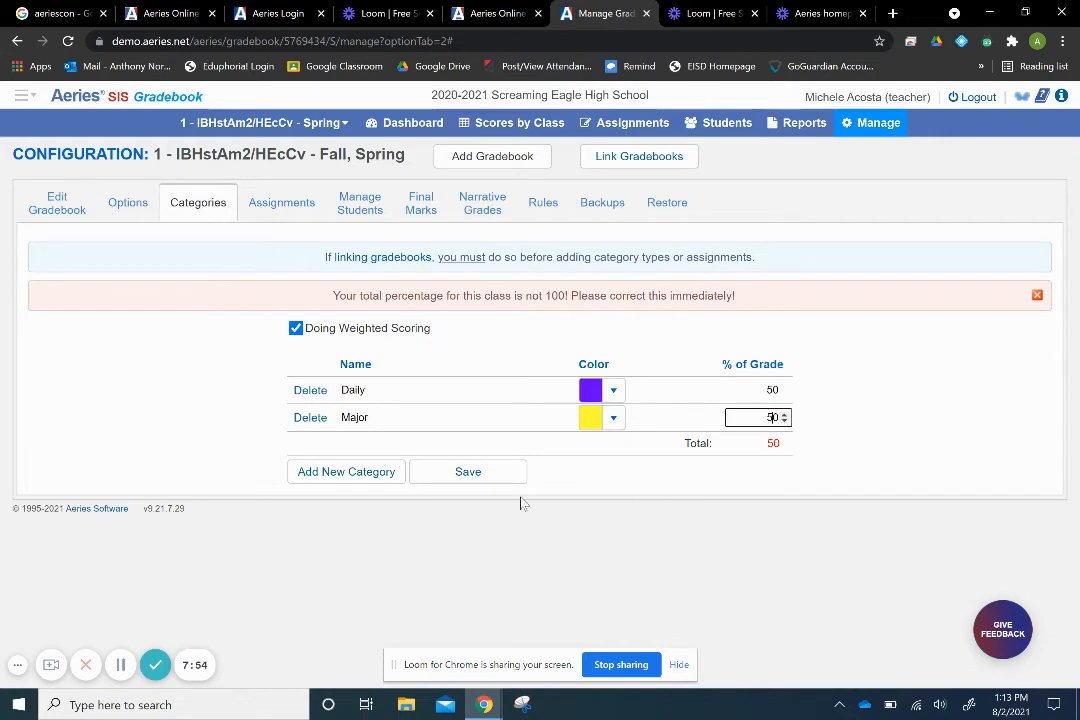
pyautogui.click(460, 477)
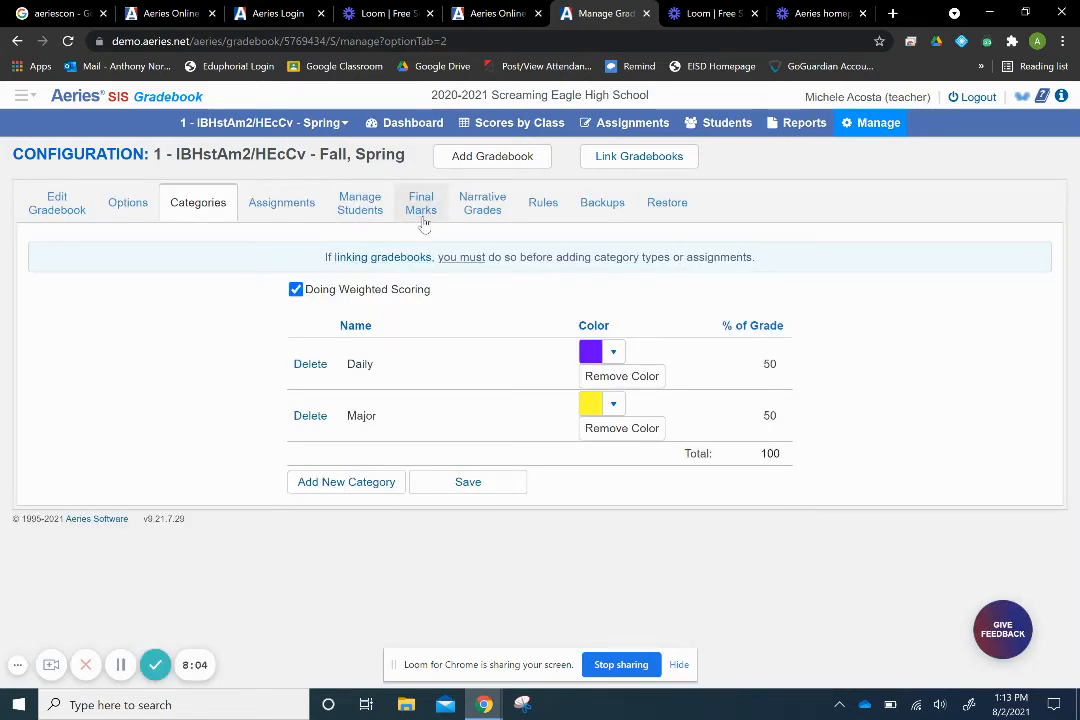
# Step: Add all entering students to their gradebooks across every listed class section and close the enrolment window
pyautogui.click(366, 210)
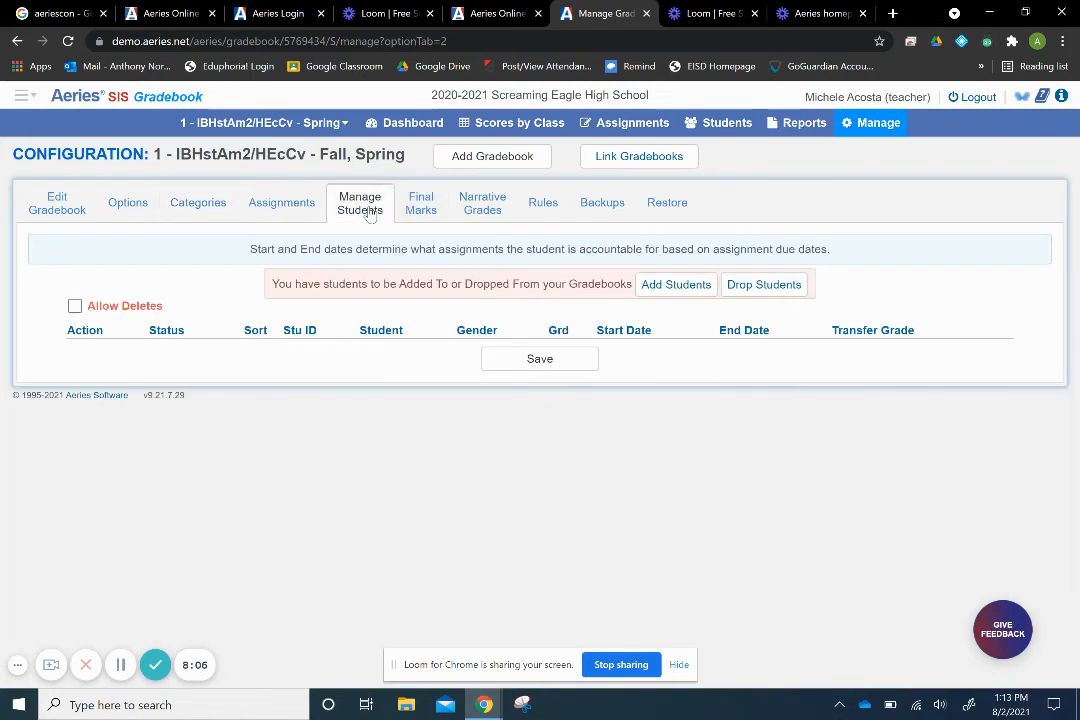
pyautogui.click(682, 285)
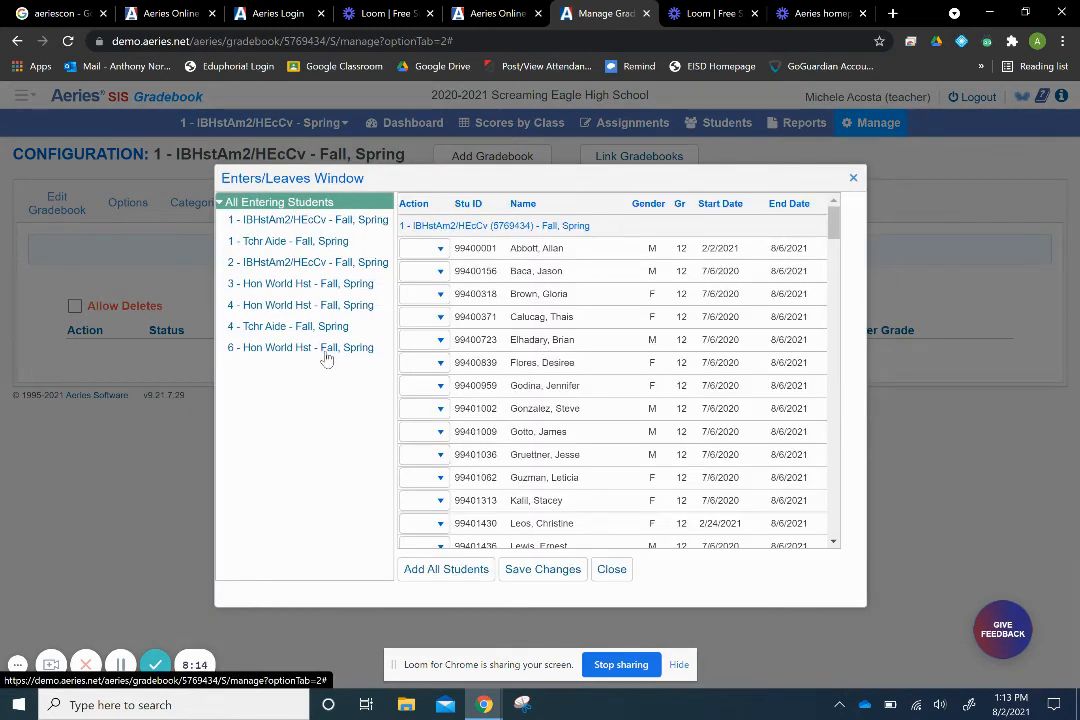
pyautogui.scroll(-5, 583, 337)
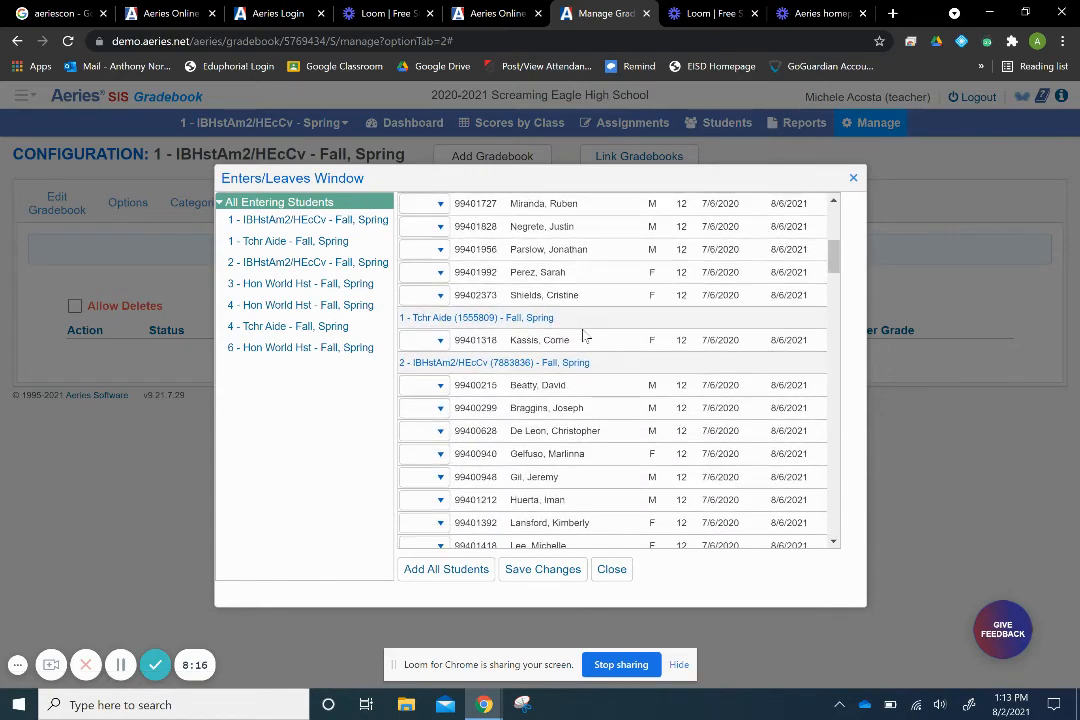
pyautogui.scroll(-10, 585, 337)
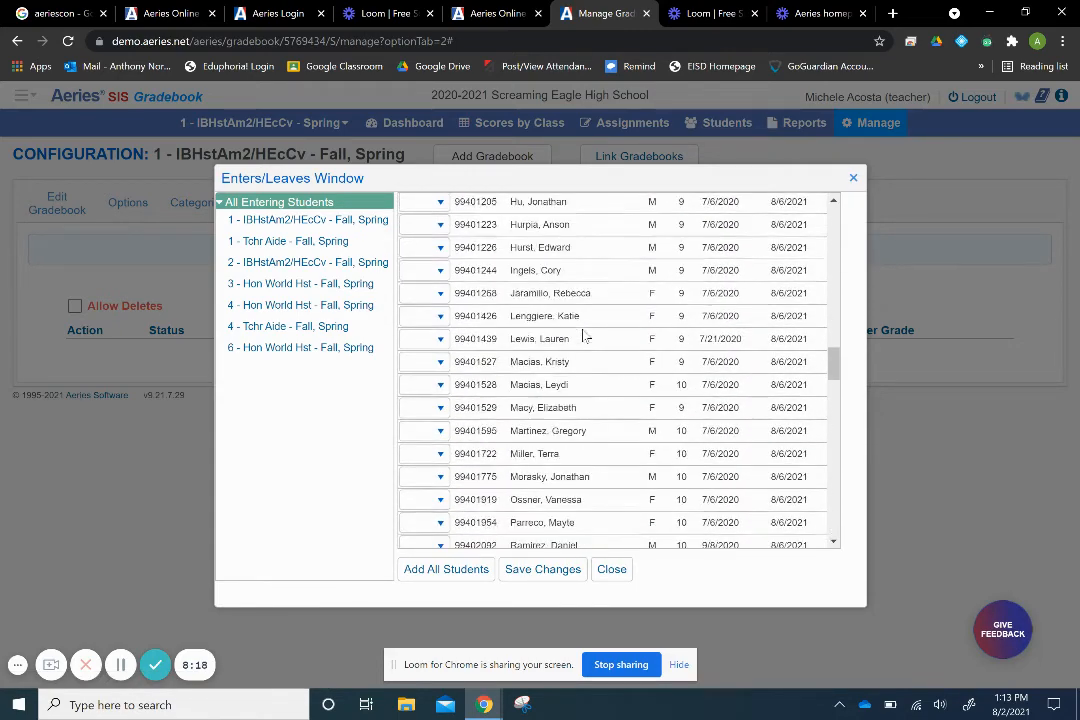
pyautogui.scroll(-5, 585, 337)
pyautogui.click(466, 576)
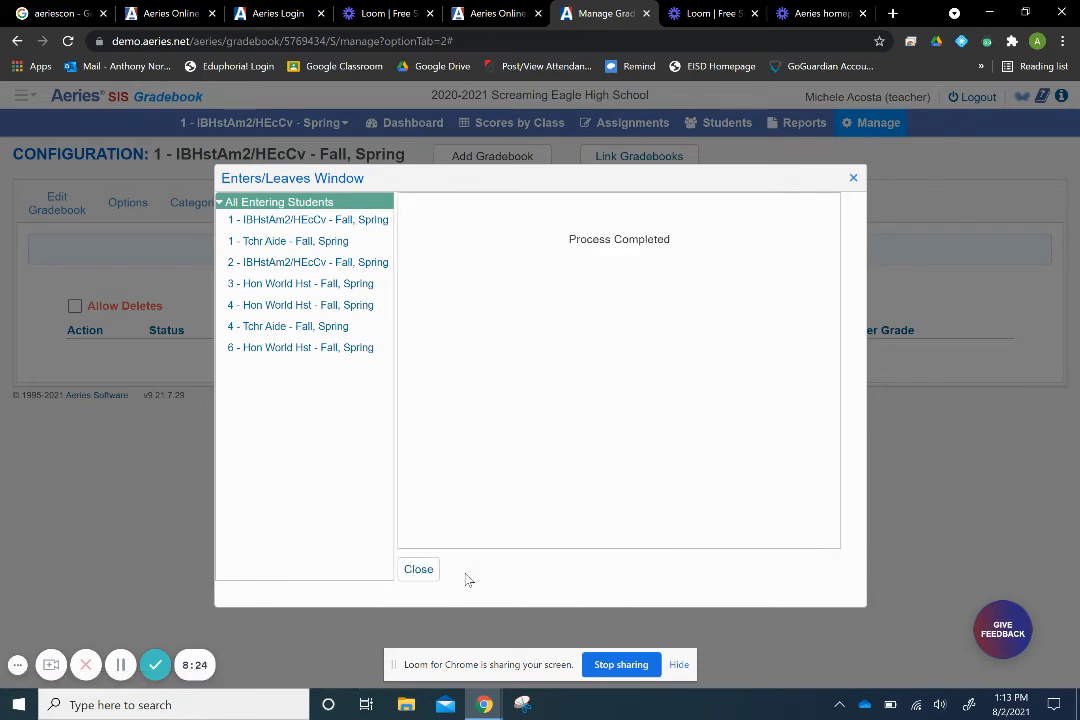
pyautogui.click(420, 571)
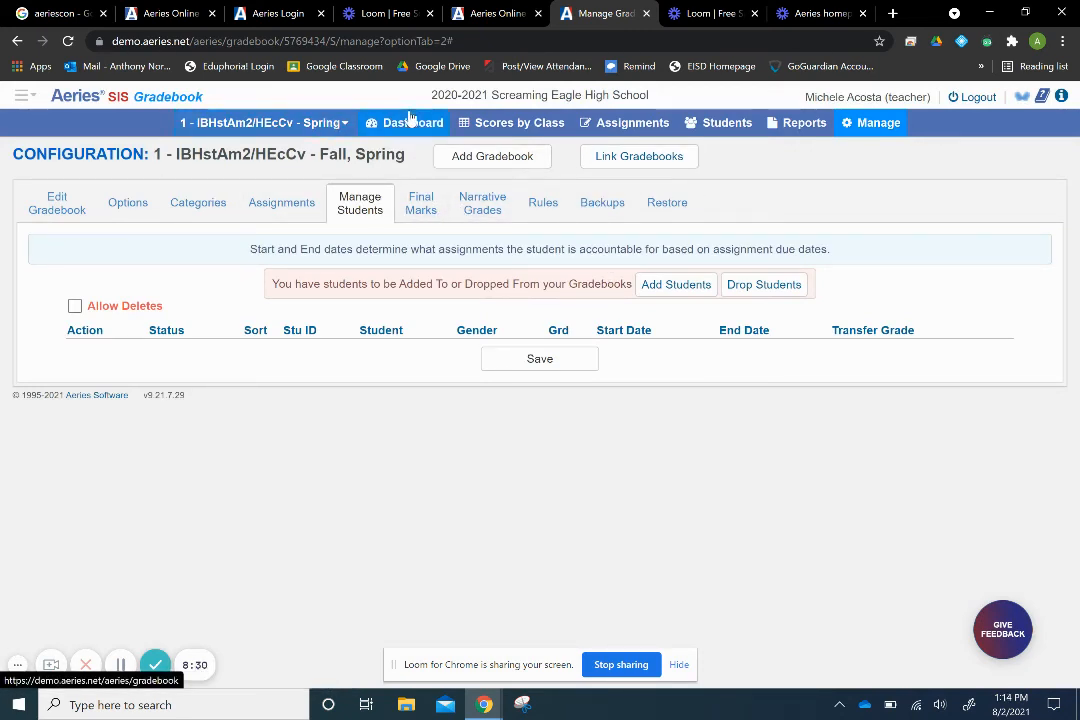
# Step: Return to the gradebook dashboard and check which current-term gradebooks still need categories added
pyautogui.click(330, 122)
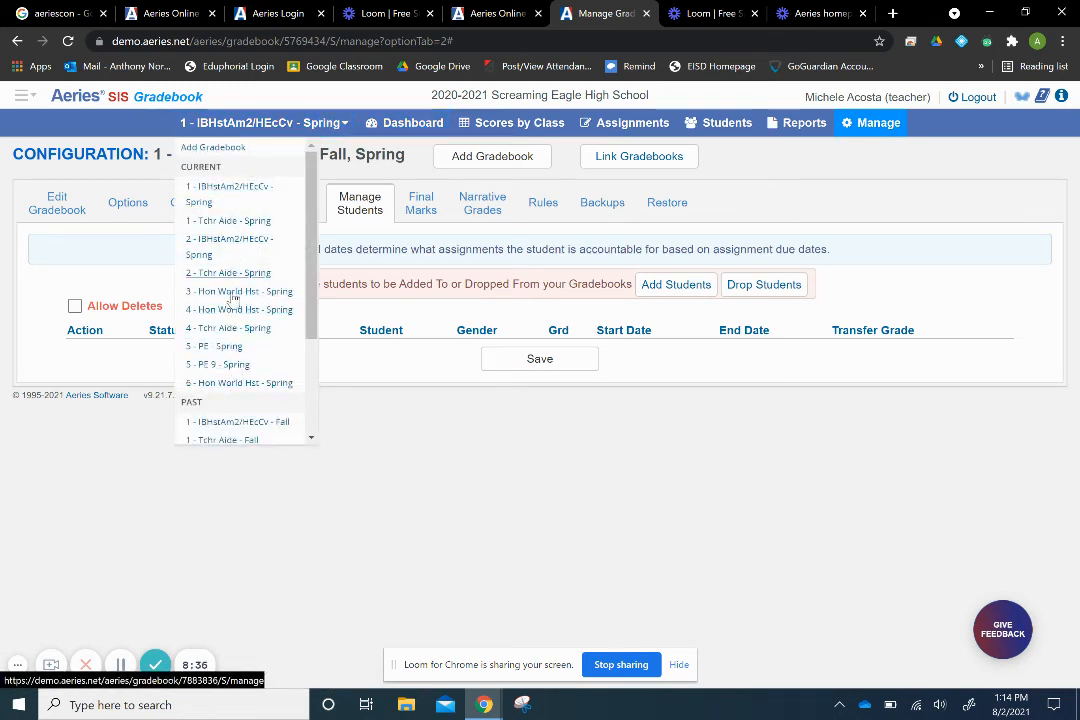
pyautogui.click(438, 120)
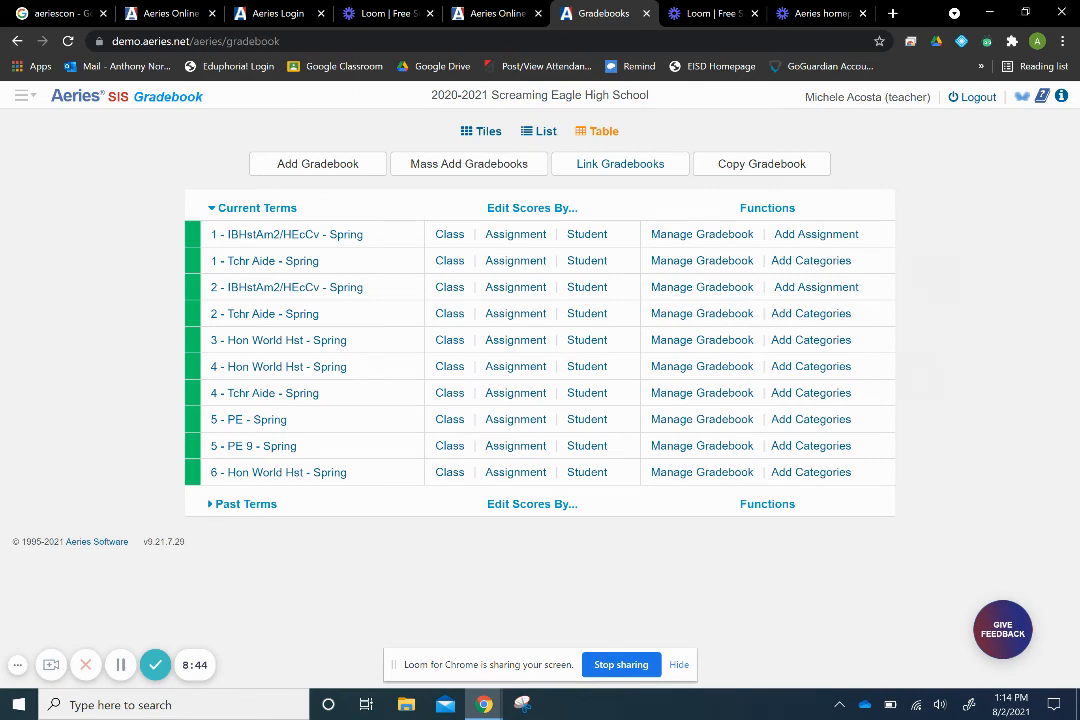
pyautogui.scroll(4, 928, 337)
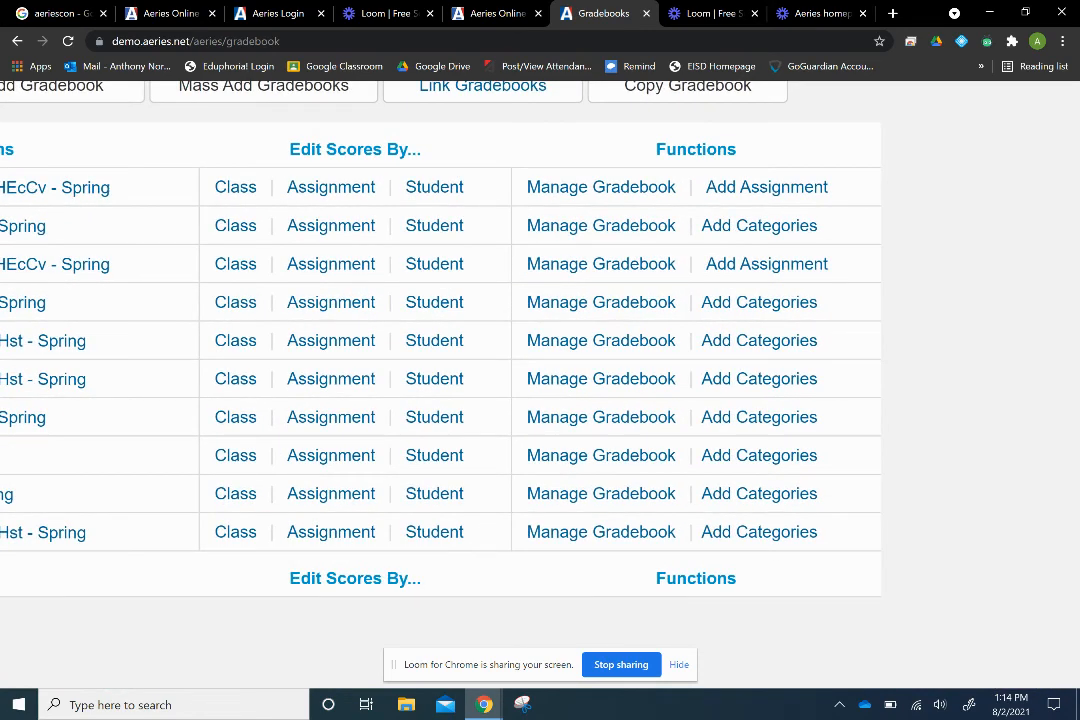
pyautogui.scroll(-4, 540, 337)
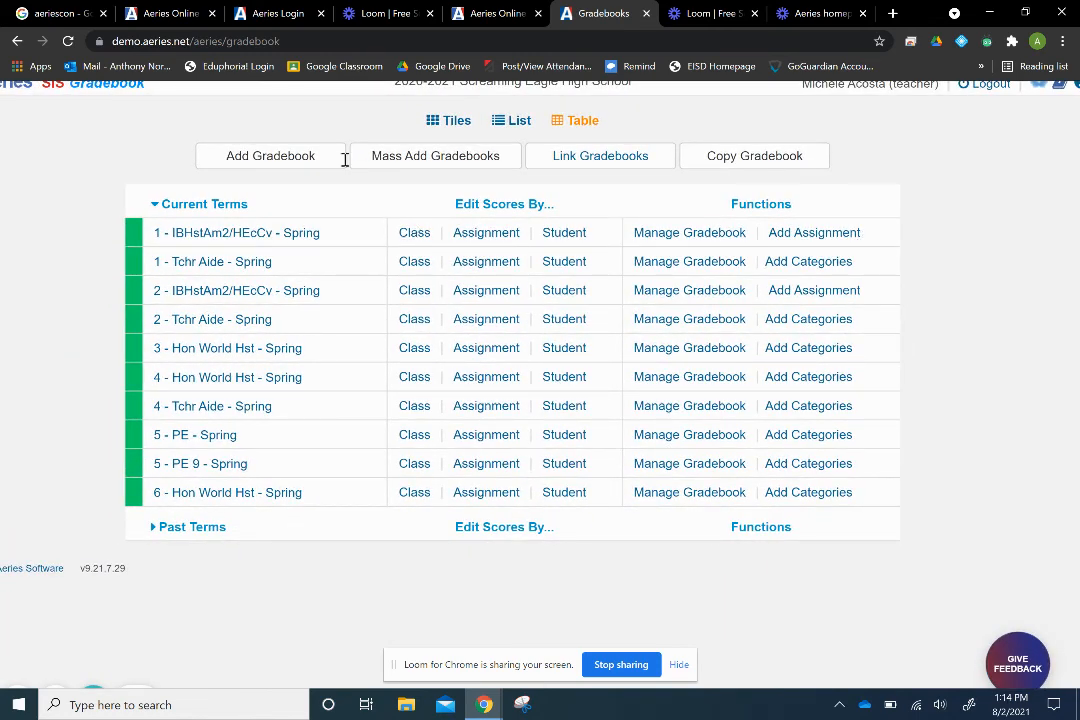
# Step: Open the period 2 IBHstAm2/HEcCv Spring gradebook and go to its category settings
pyautogui.click(292, 293)
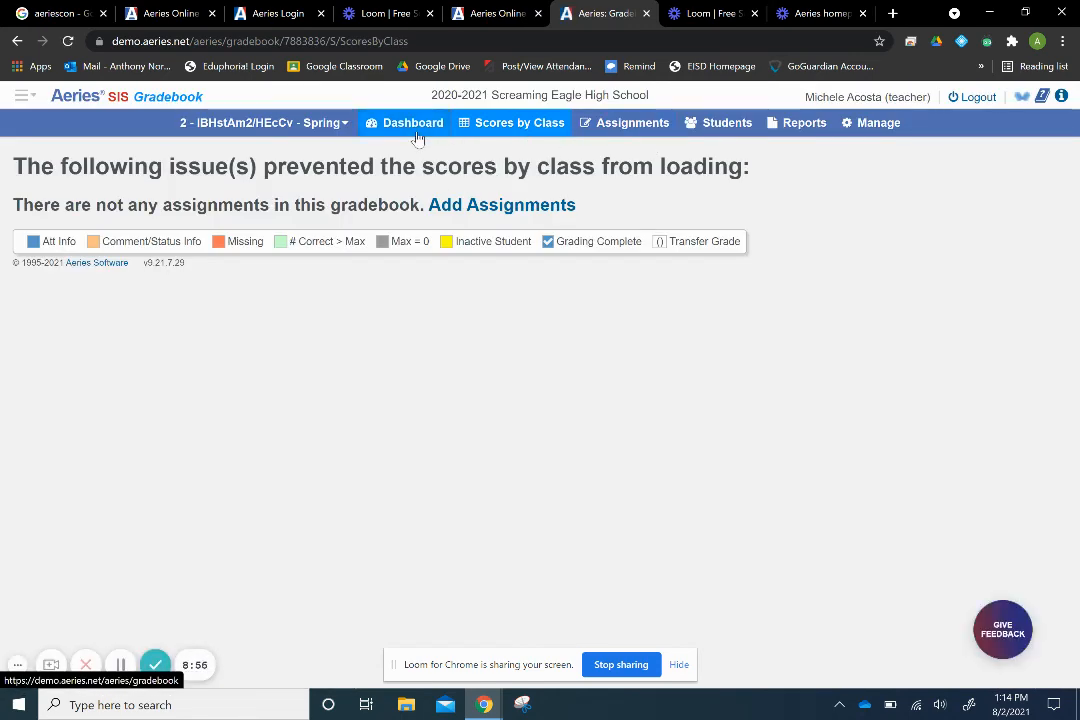
pyautogui.click(342, 125)
pyautogui.click(342, 125)
pyautogui.click(615, 121)
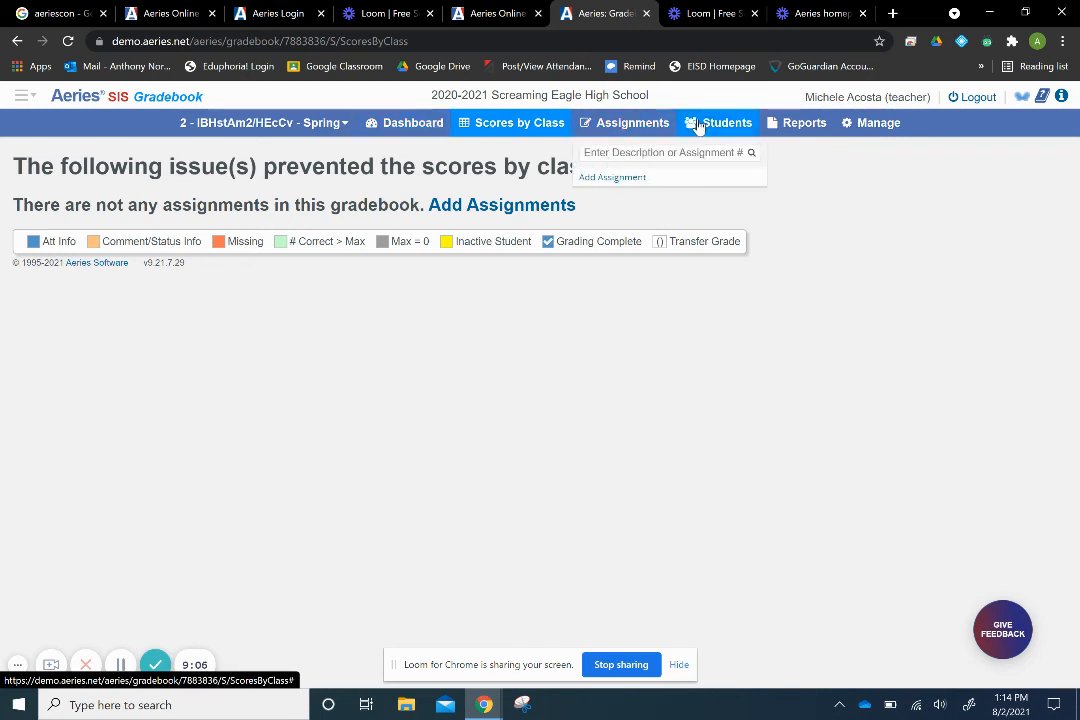
pyautogui.click(873, 122)
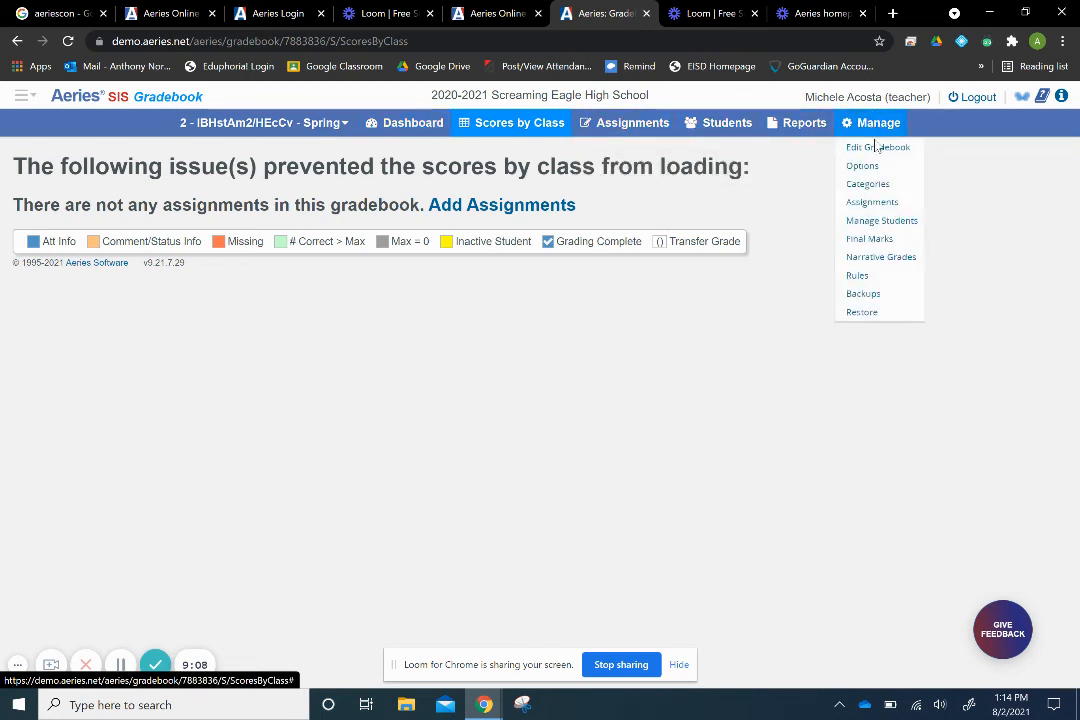
pyautogui.click(884, 186)
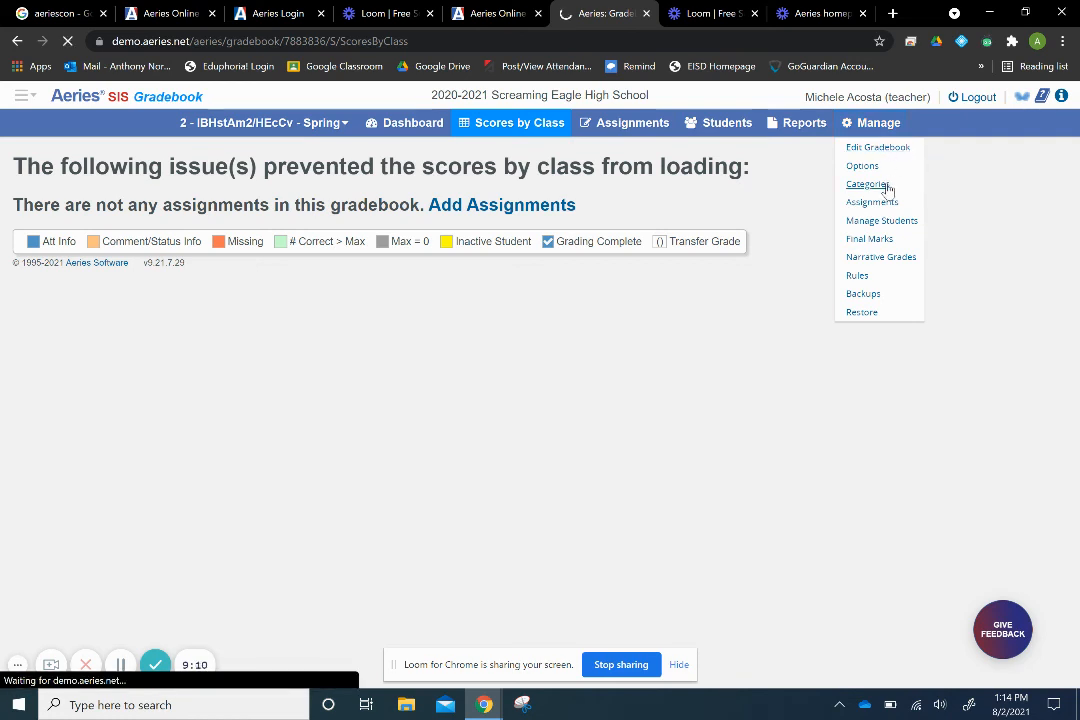